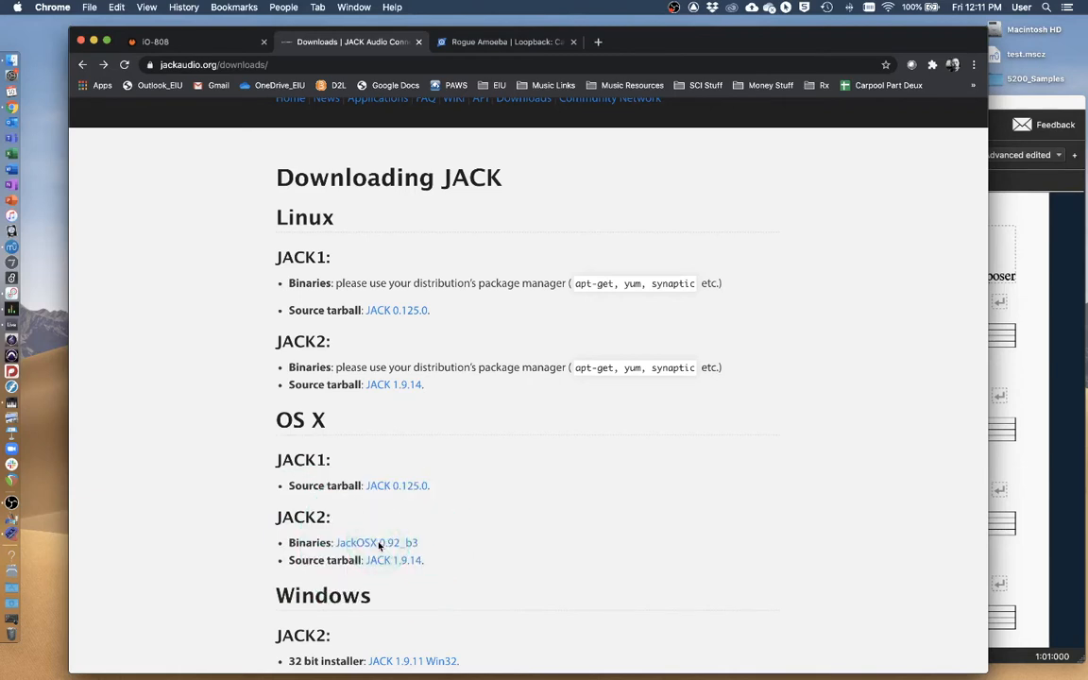
# Step: Review the OS X and Windows downloads on the JACK page and the installed Jack folder's contents in Finder
pyautogui.scroll(-5, 498, 400)
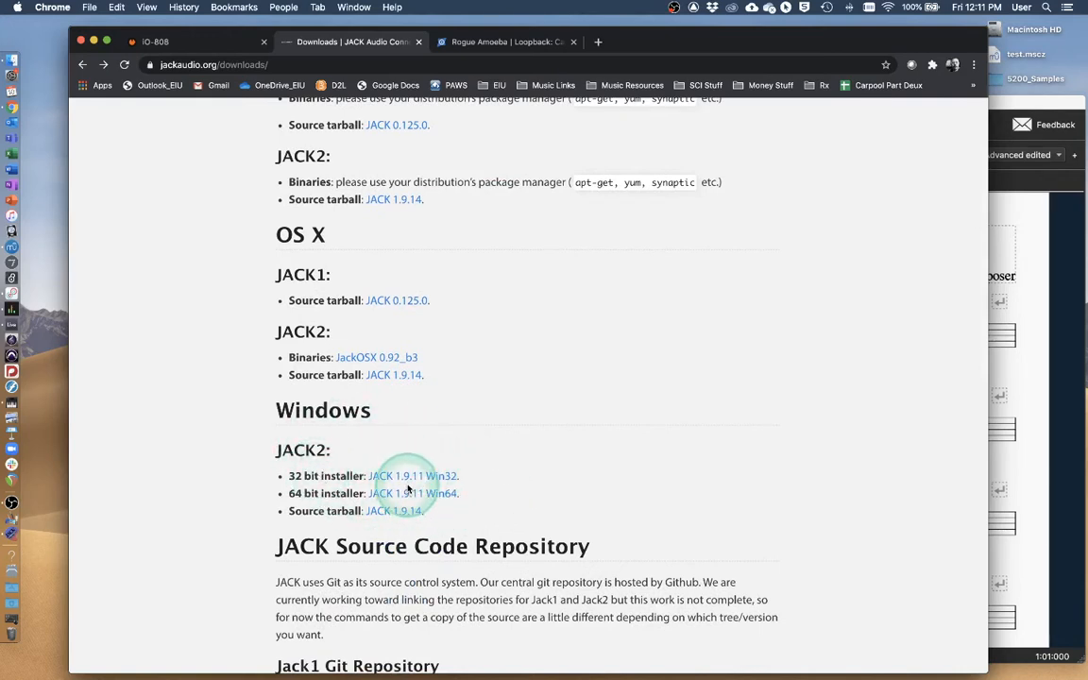
pyautogui.scroll(5, 505, 489)
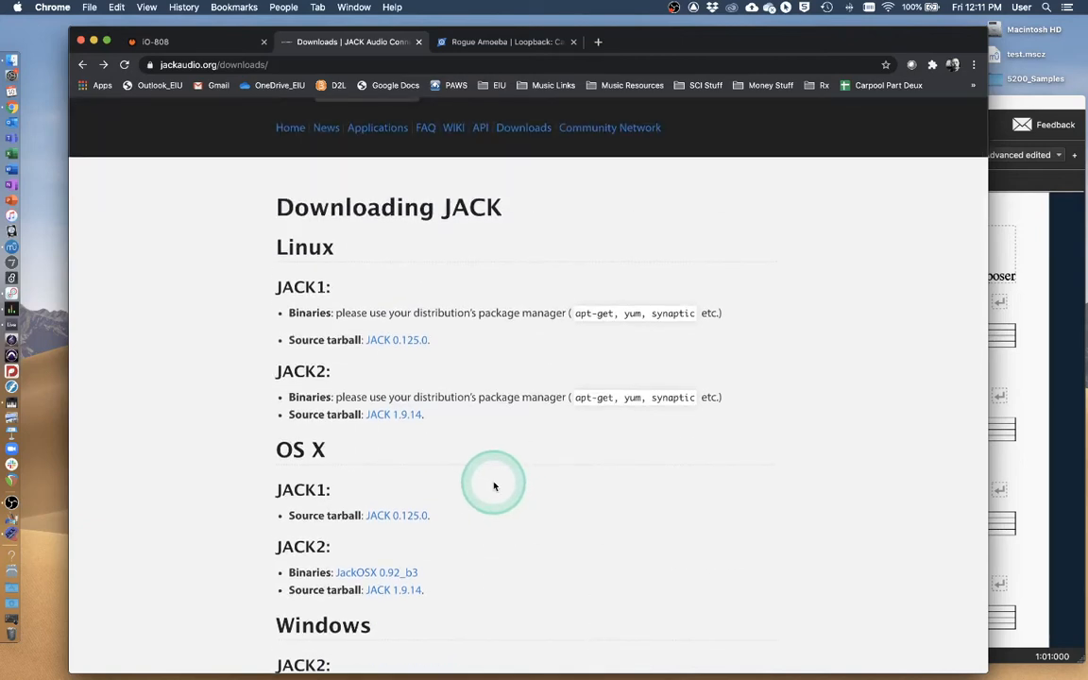
pyautogui.click(12, 59)
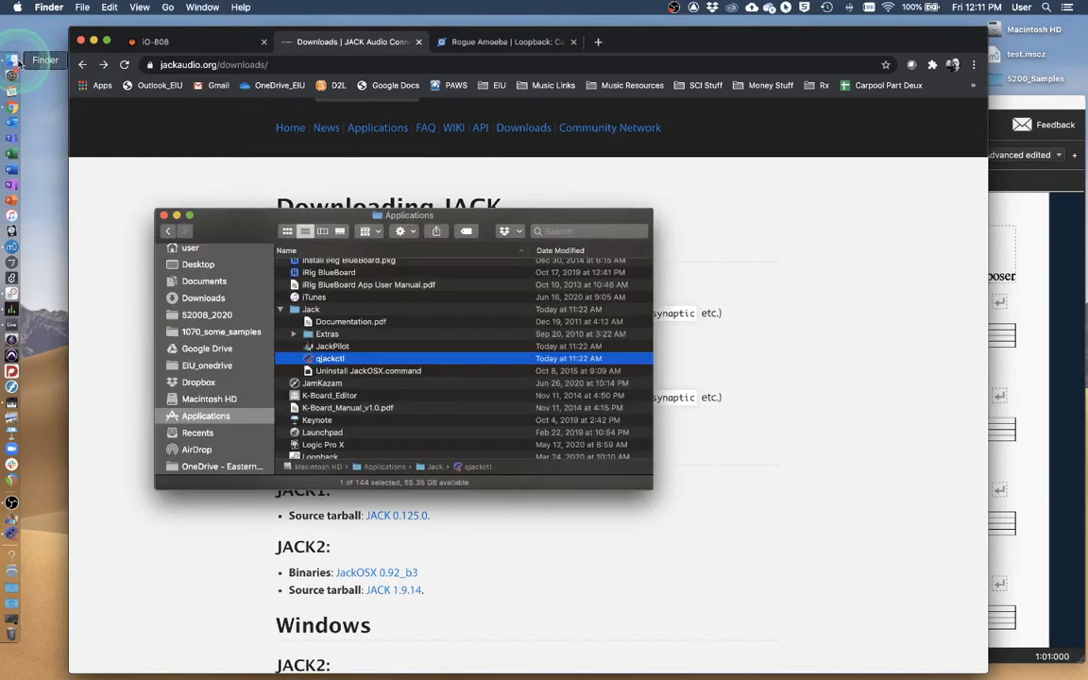
pyautogui.click(326, 322)
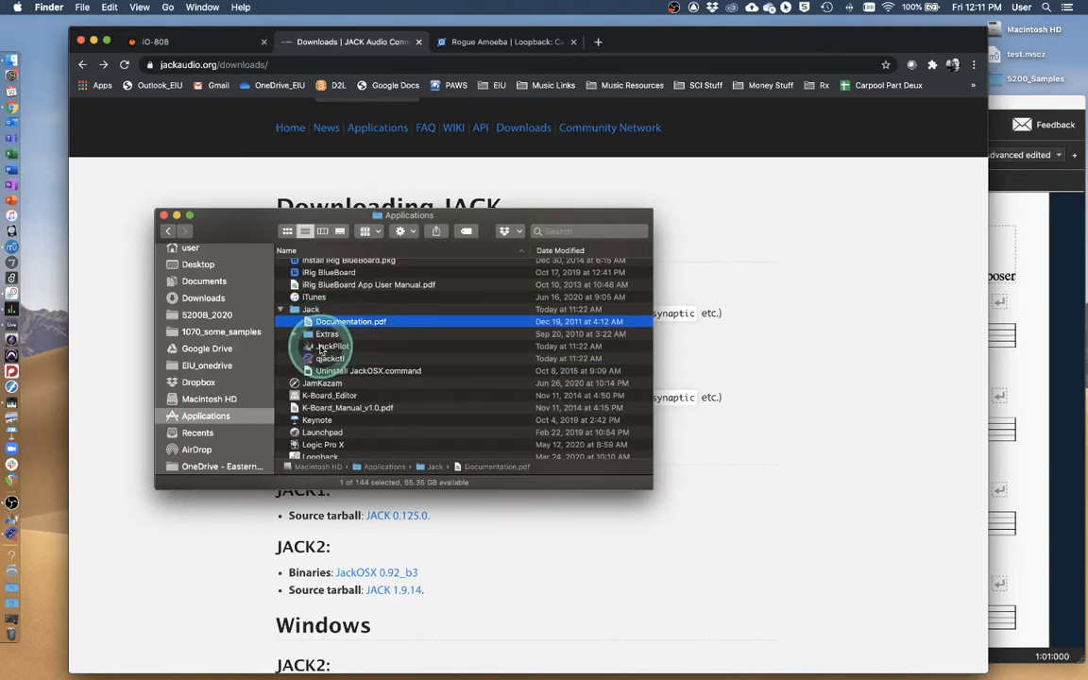
pyautogui.click(321, 348)
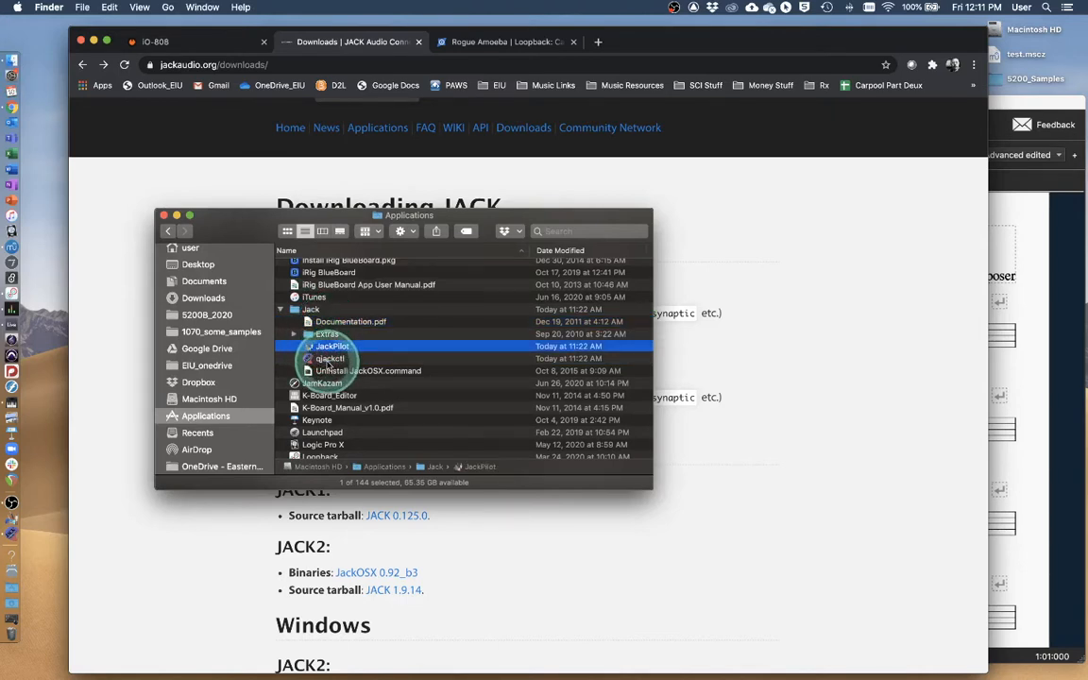
pyautogui.click(330, 360)
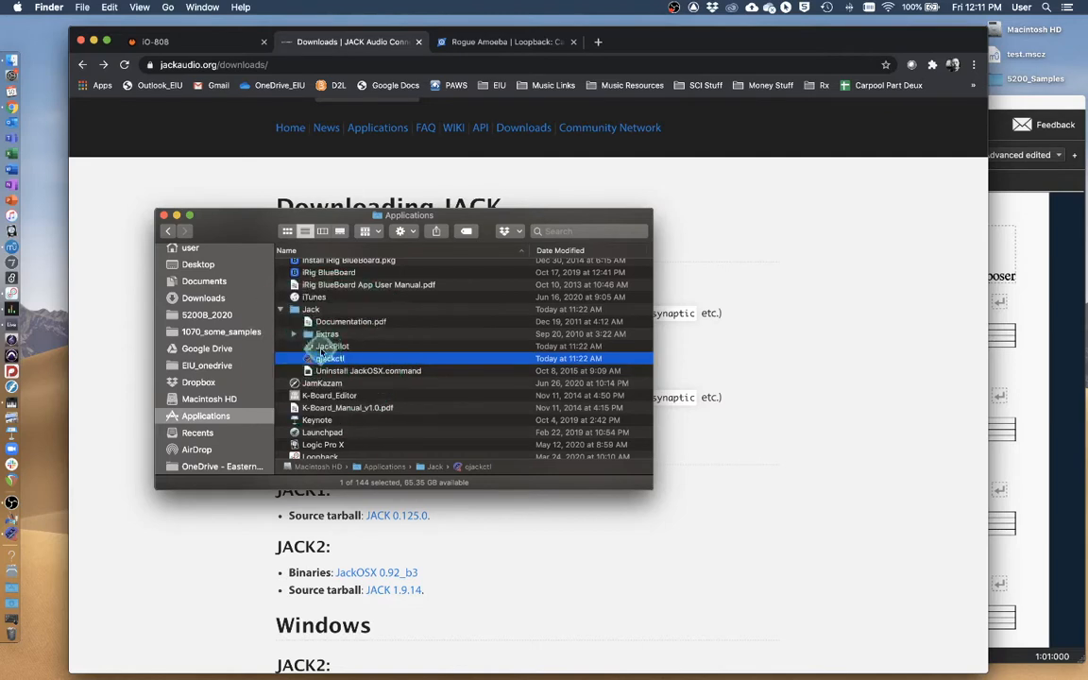
# Step: Launch JackPilot from the Jack folder, shift its window slightly, and quit it
pyautogui.doubleClick(317, 347)
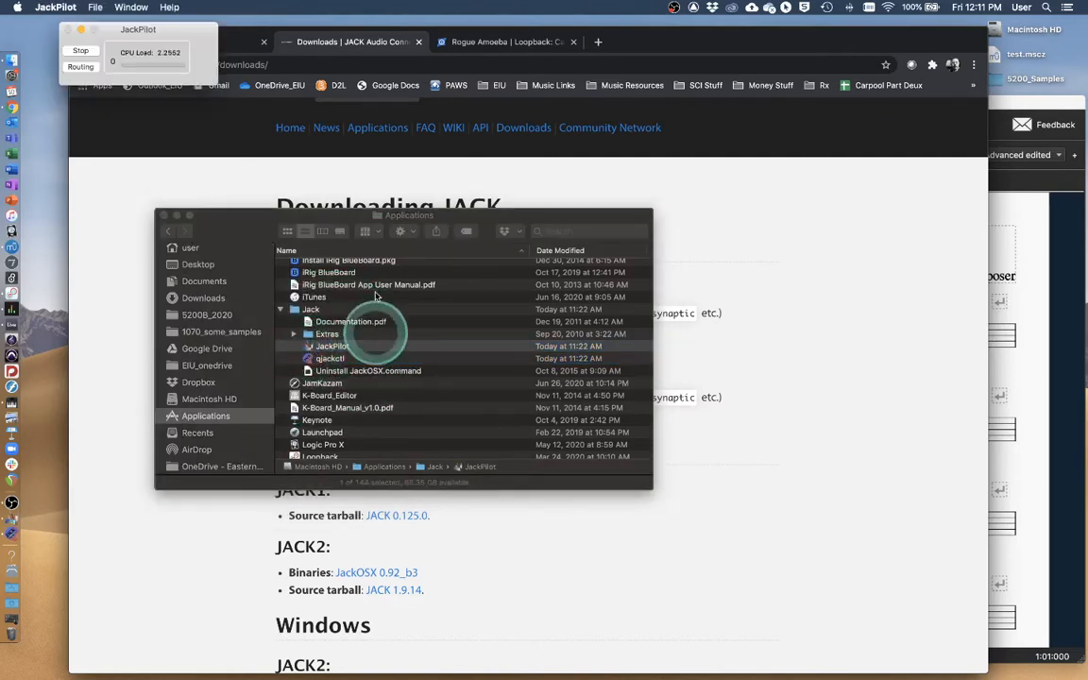
pyautogui.moveTo(138, 31); pyautogui.dragTo(185, 47)
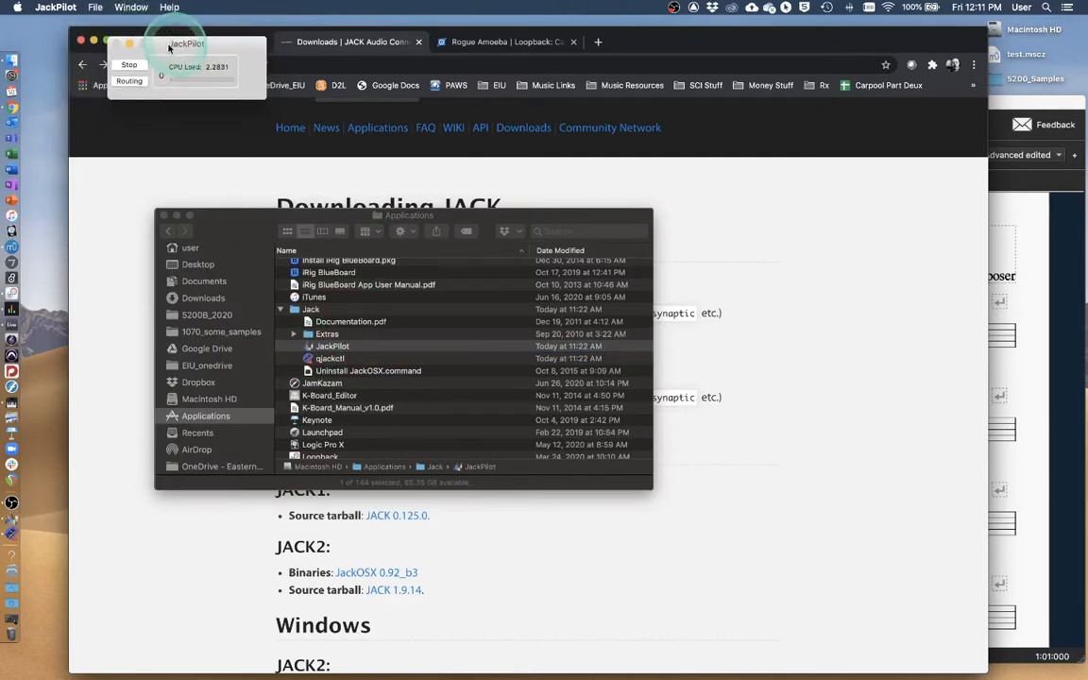
pyautogui.press('super+q')
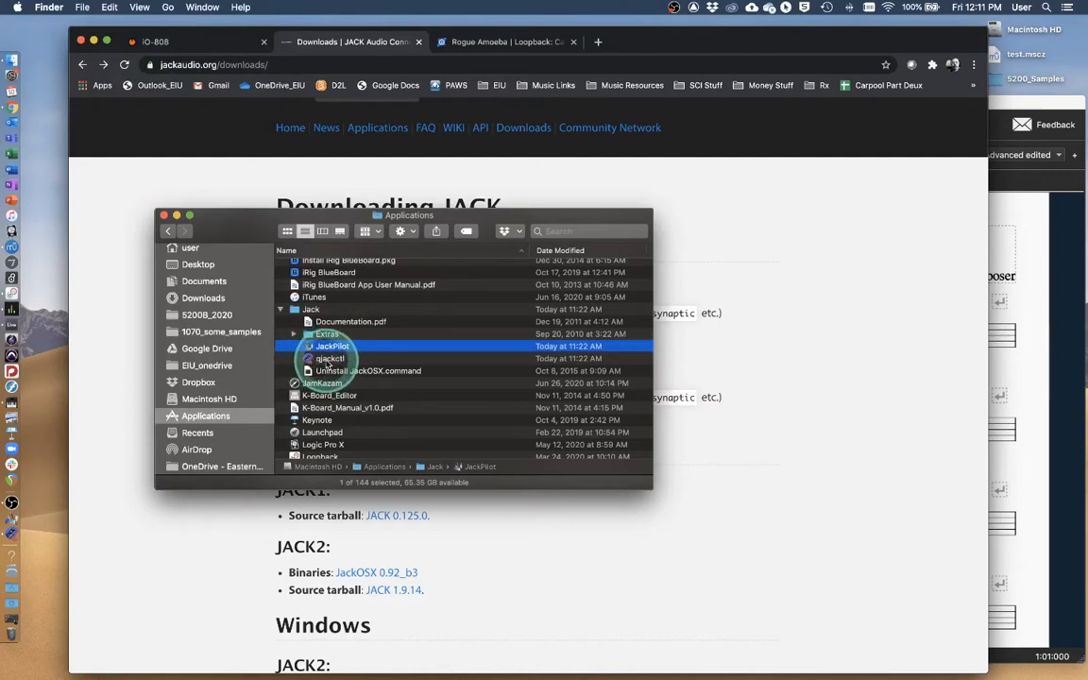
# Step: Launch qjackctl from the Jack folder and move its control window clear of the Finder window
pyautogui.hotkey('ctrl', 'alt', 'z')
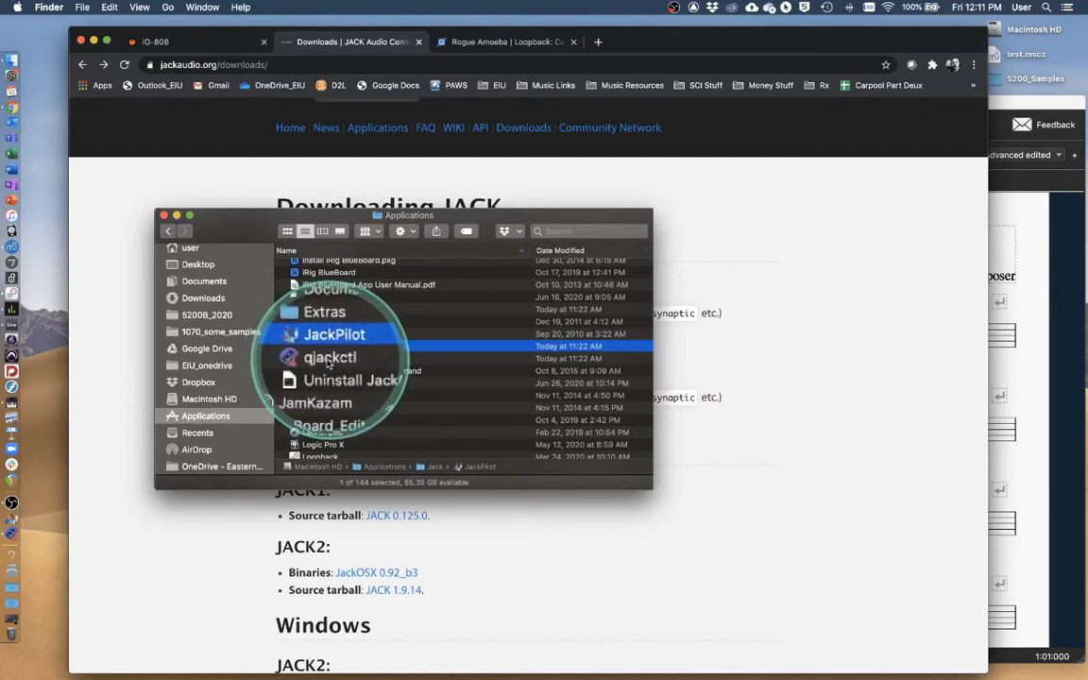
pyautogui.doubleClick(329, 360)
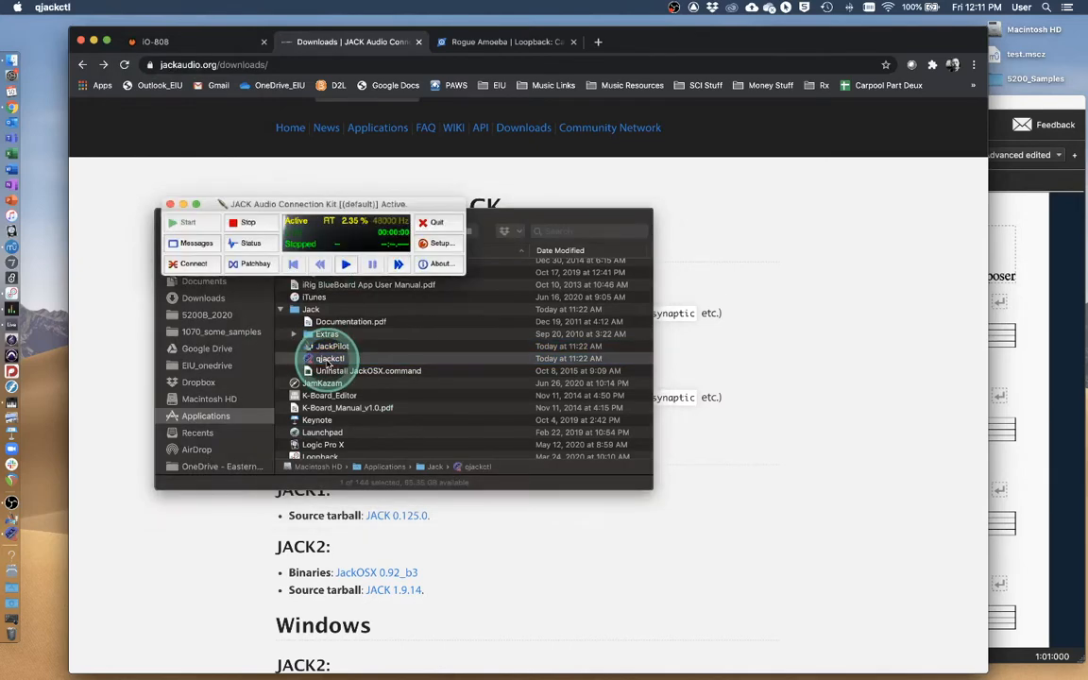
pyautogui.moveTo(280, 207); pyautogui.dragTo(223, 88)
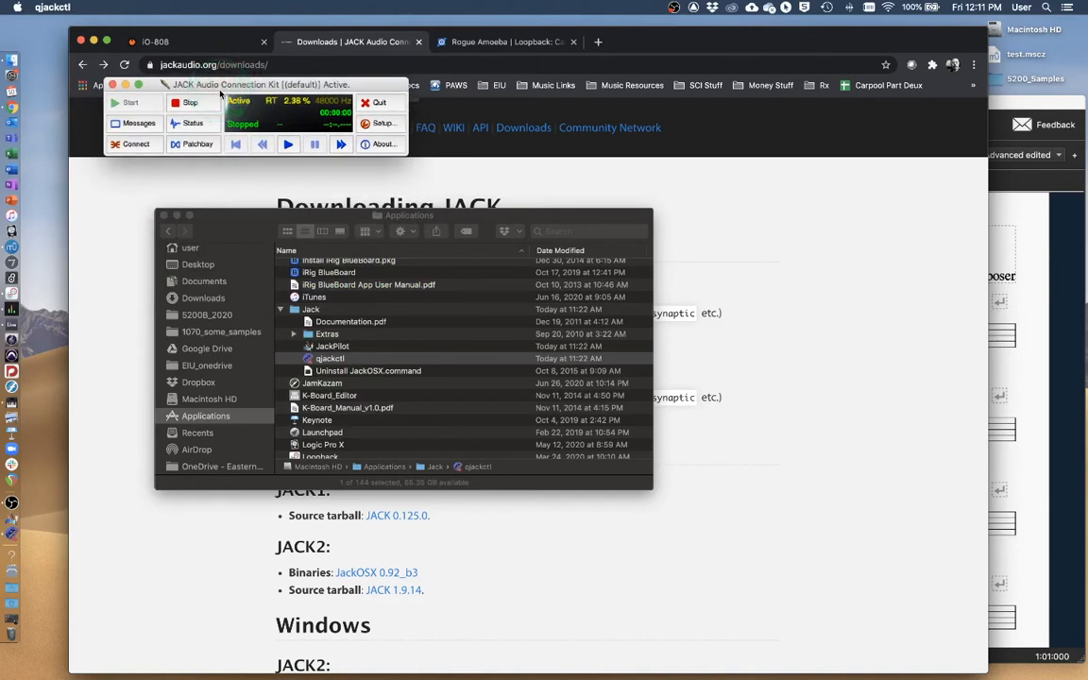
# Step: Open the JACK Patchbay and select the system socket among the output sockets
pyautogui.click(187, 147)
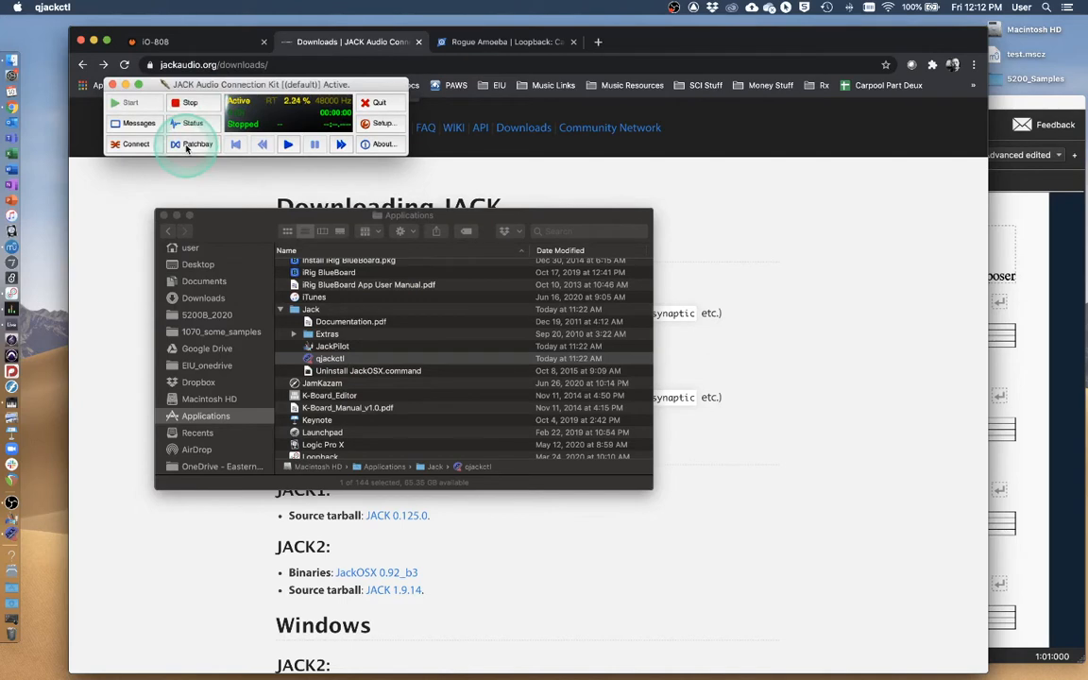
pyautogui.click(134, 104)
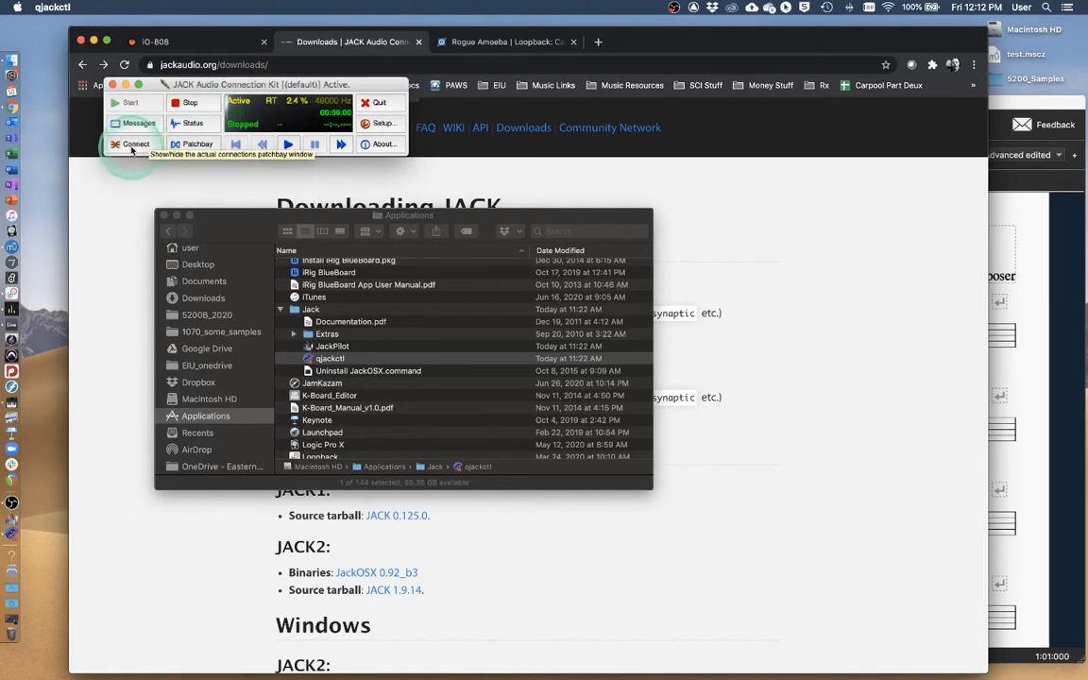
pyautogui.click(195, 145)
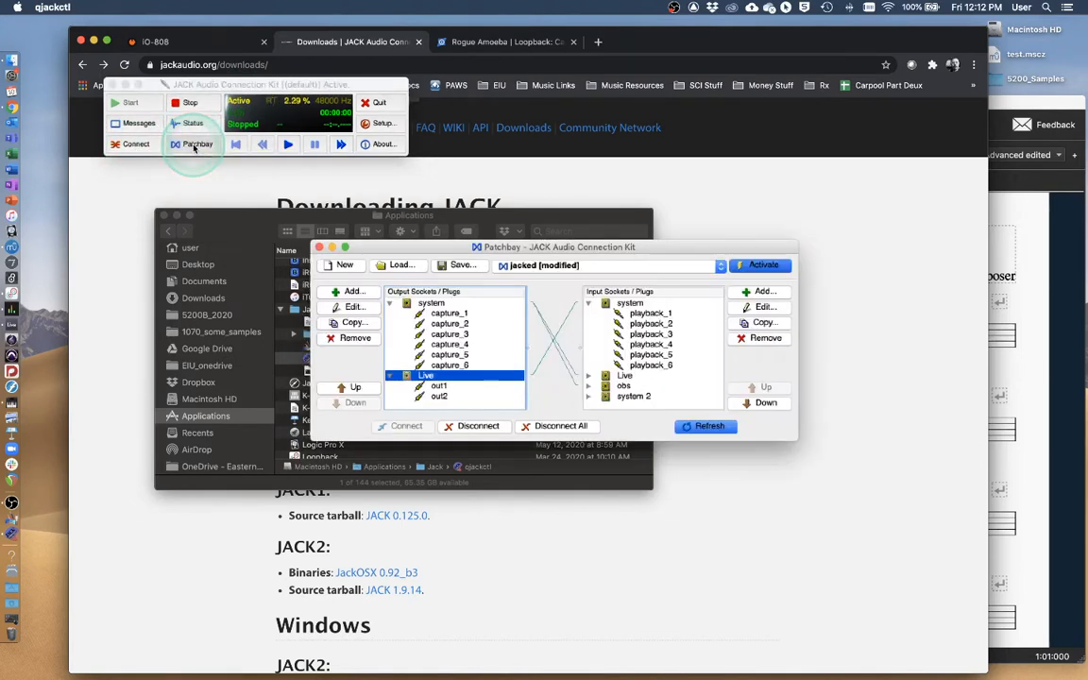
pyautogui.click(193, 147)
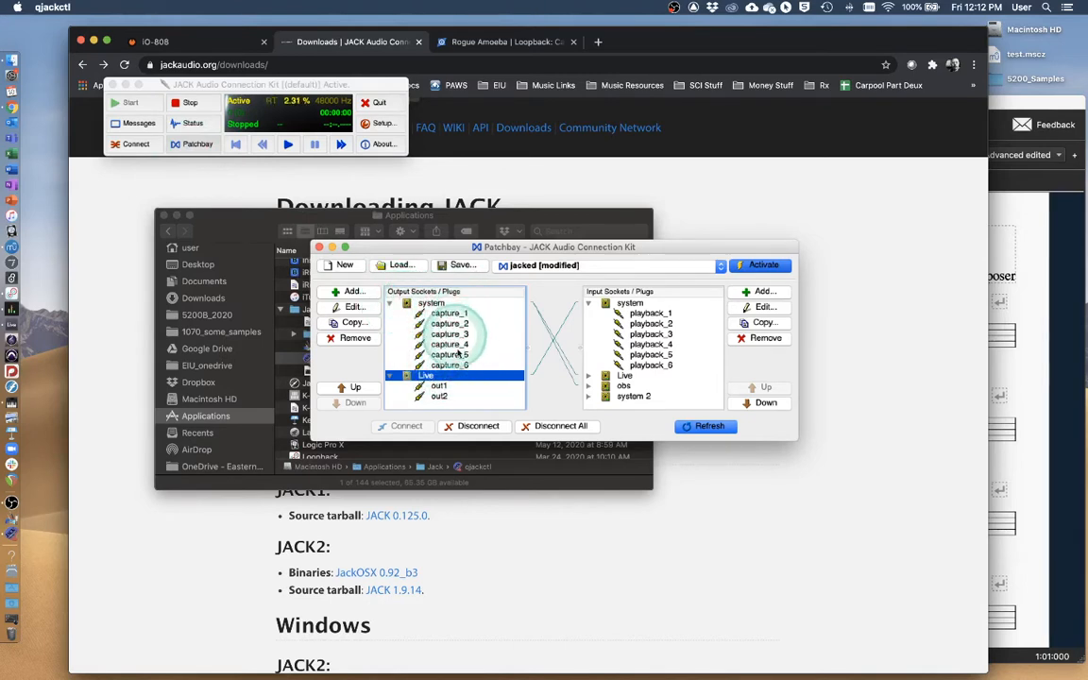
pyautogui.click(412, 303)
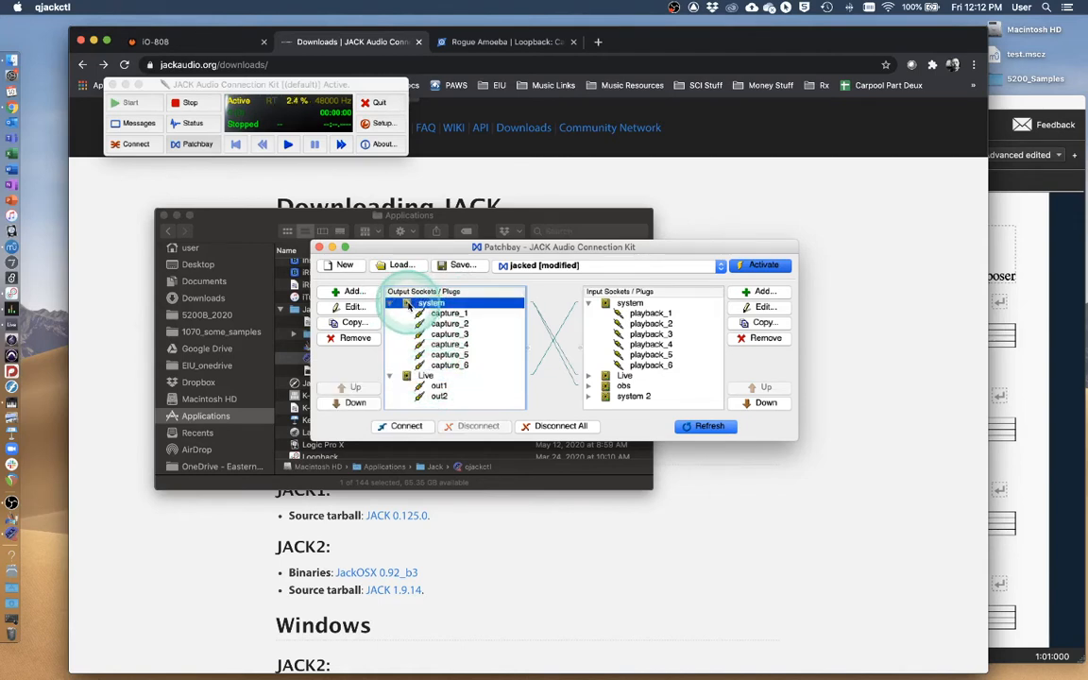
# Step: Inspect the Scarlett 6i6 USB and JackRouter devices in Audio MIDI Setup, and close the Audio Devices window
pyautogui.click(11, 405)
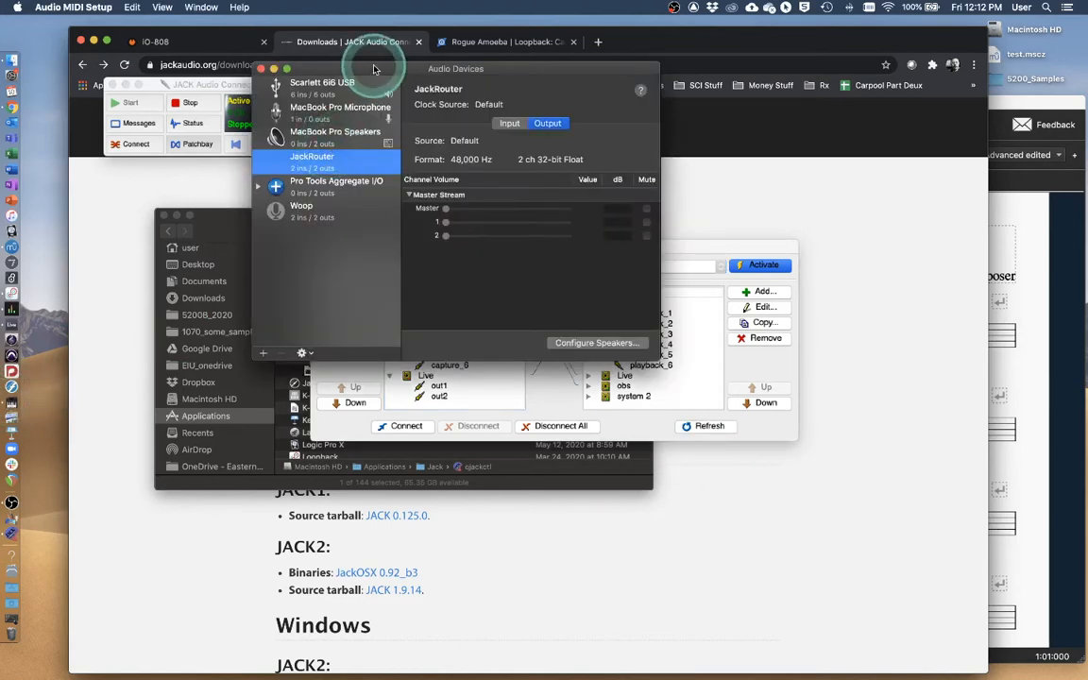
pyautogui.moveTo(376, 72); pyautogui.dragTo(379, 91)
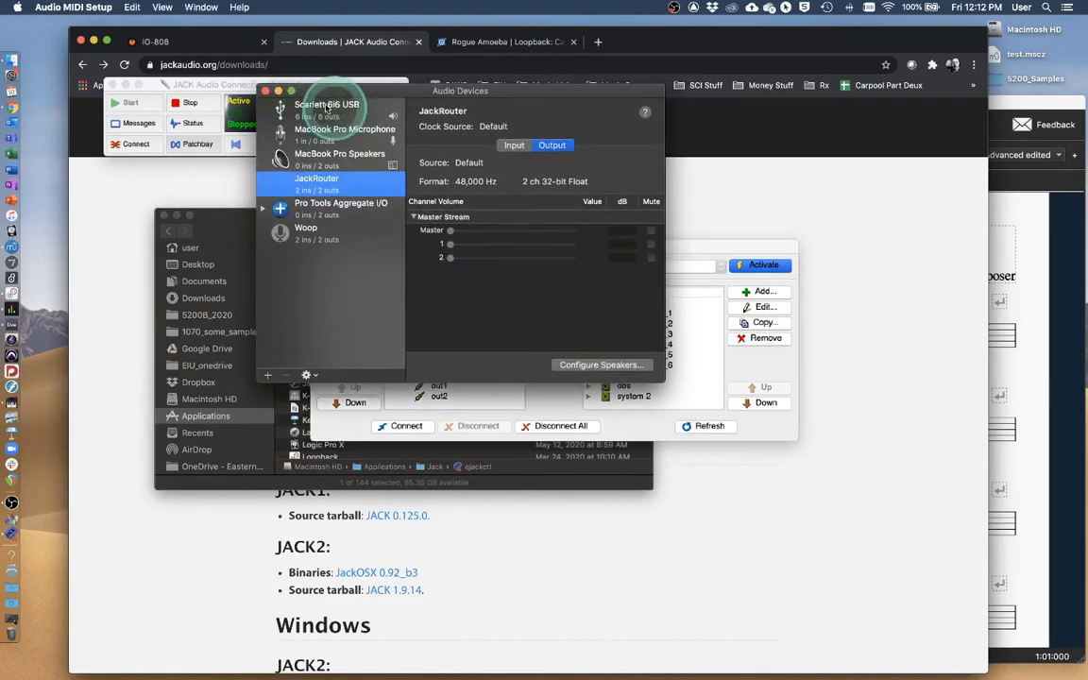
pyautogui.click(343, 110)
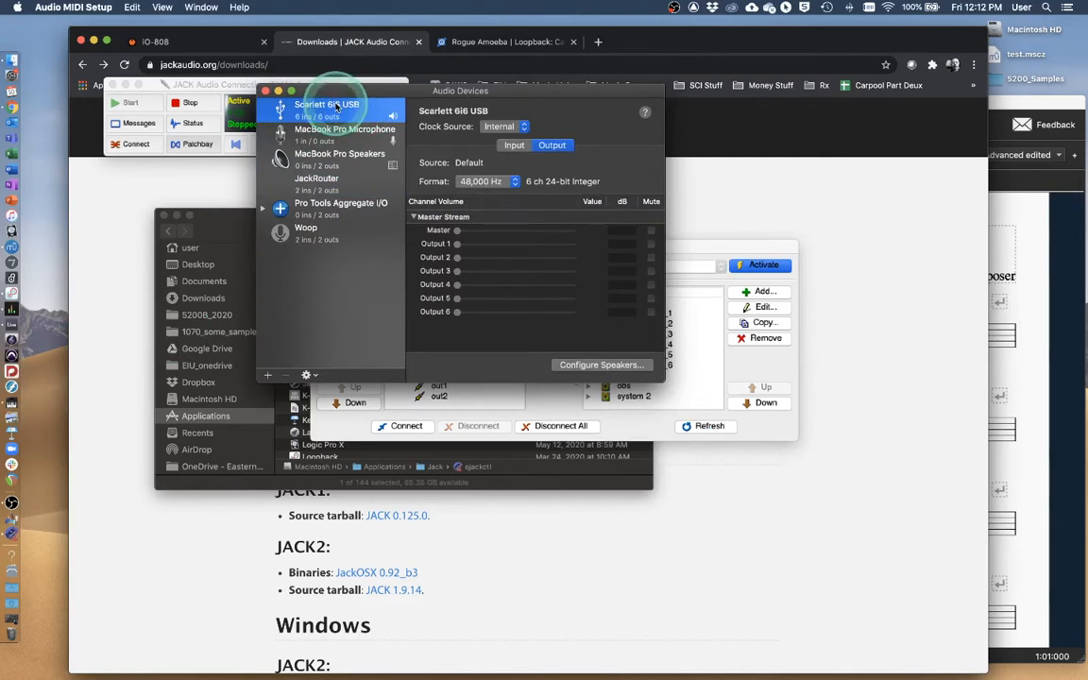
pyautogui.click(342, 189)
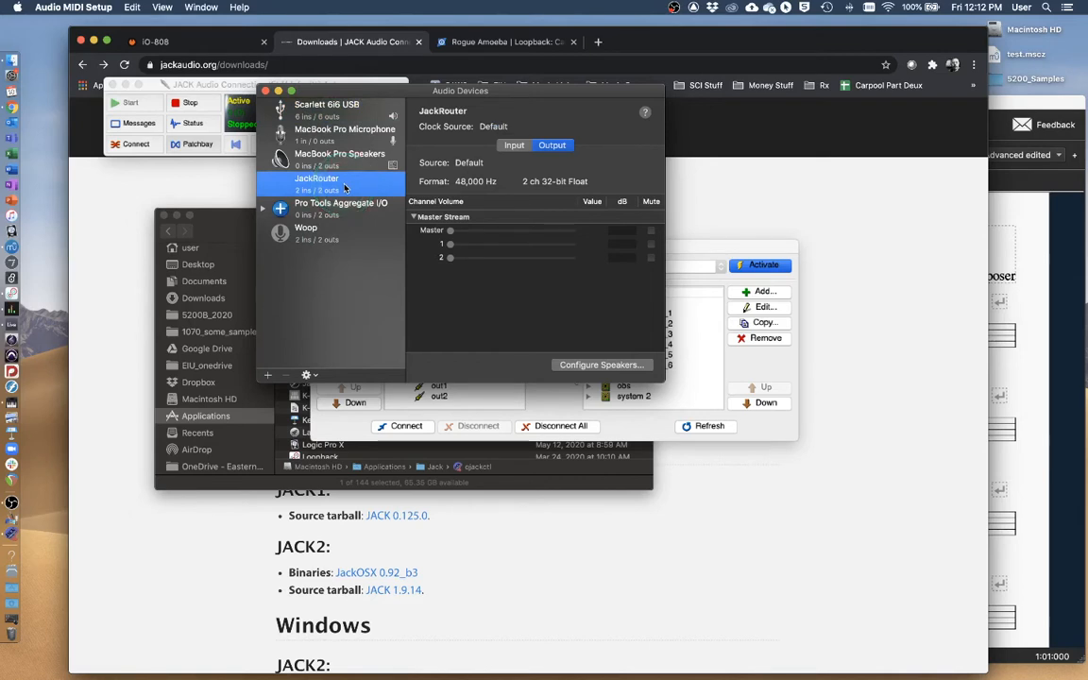
pyautogui.click(265, 91)
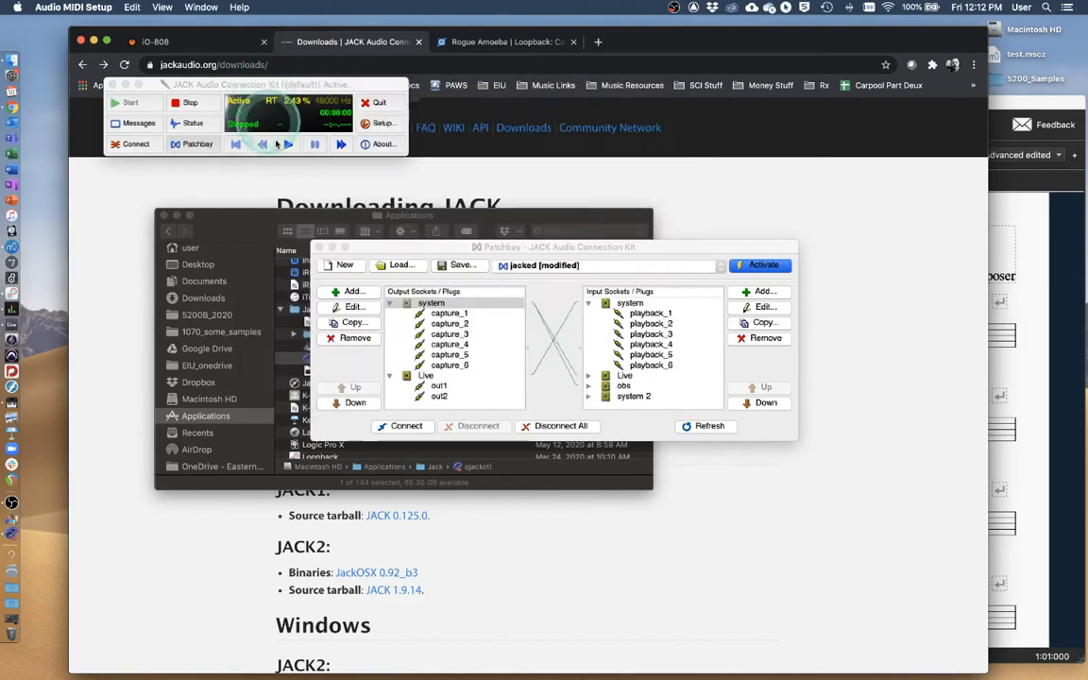
# Step: Select the Live output socket in the Patchbay, and choose JackRouter (2 In, 2 Out) as Ableton Live's audio output device
pyautogui.click(420, 376)
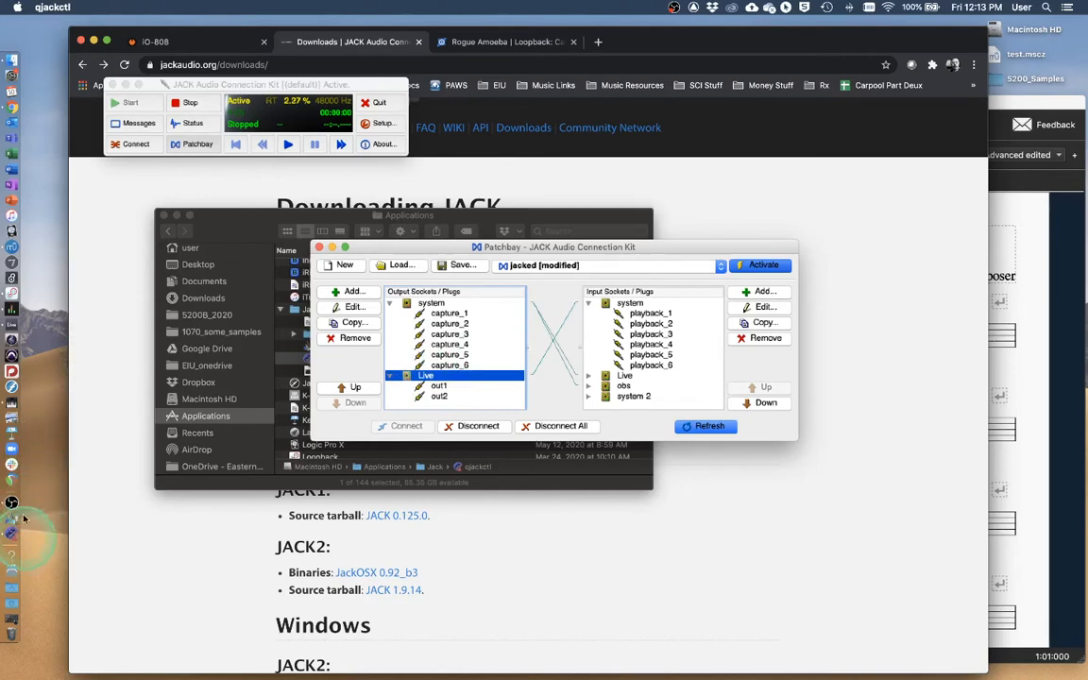
pyautogui.click(11, 326)
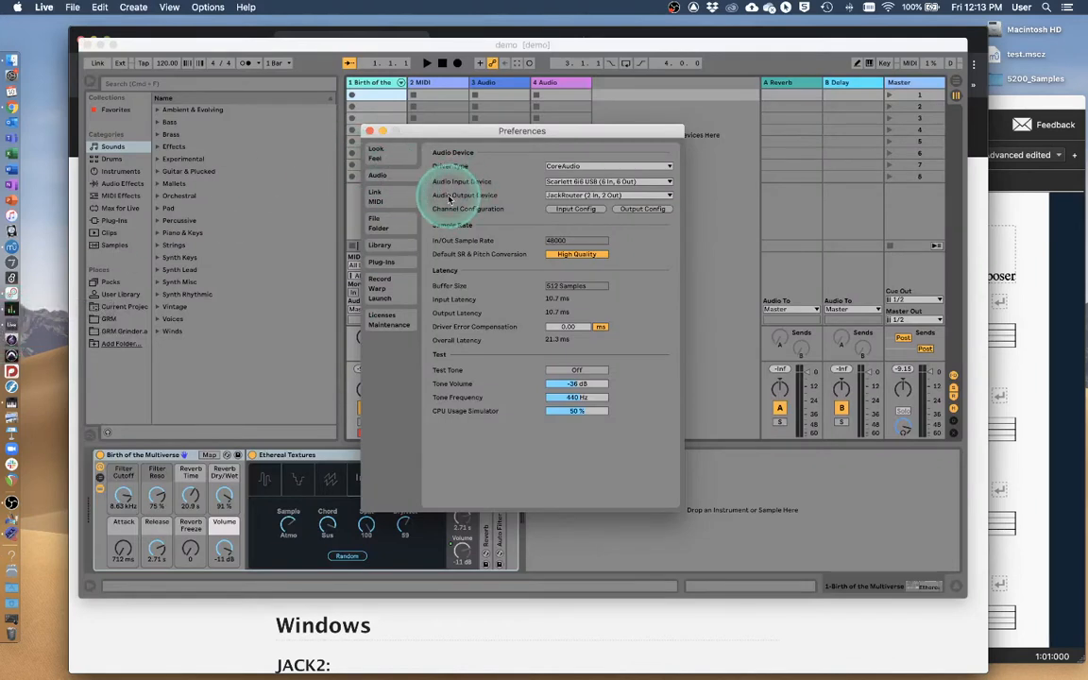
pyautogui.click(582, 195)
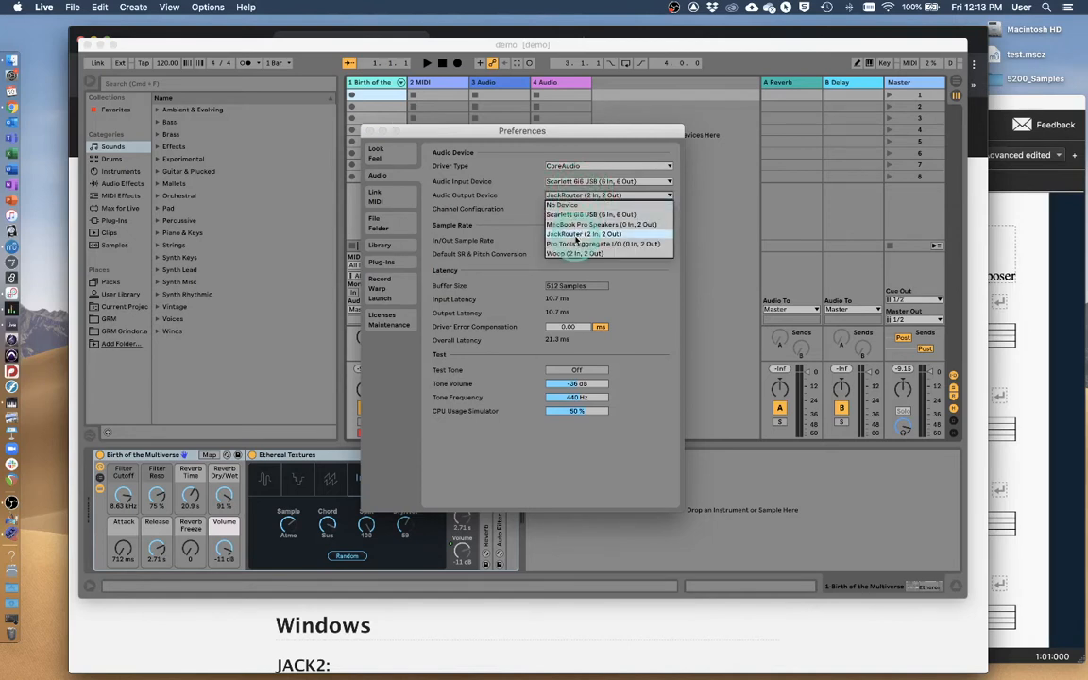
pyautogui.click(576, 237)
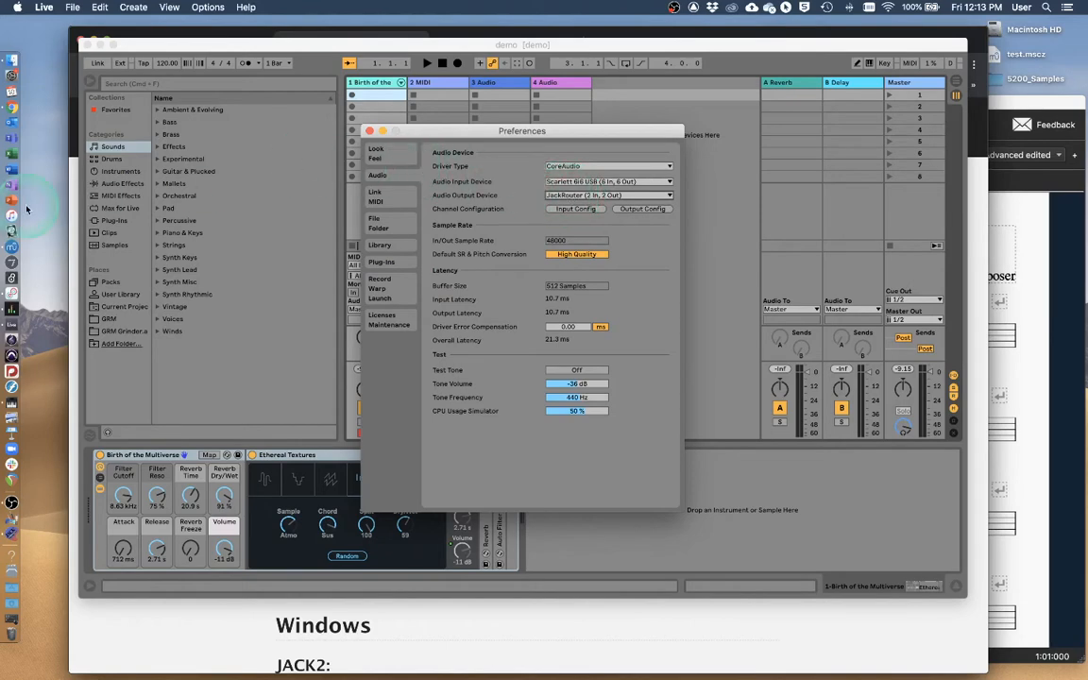
# Step: Switch to MuseScore, choose JackRouter as the PortAudio device in its preferences, and apply the setting
pyautogui.click(12, 248)
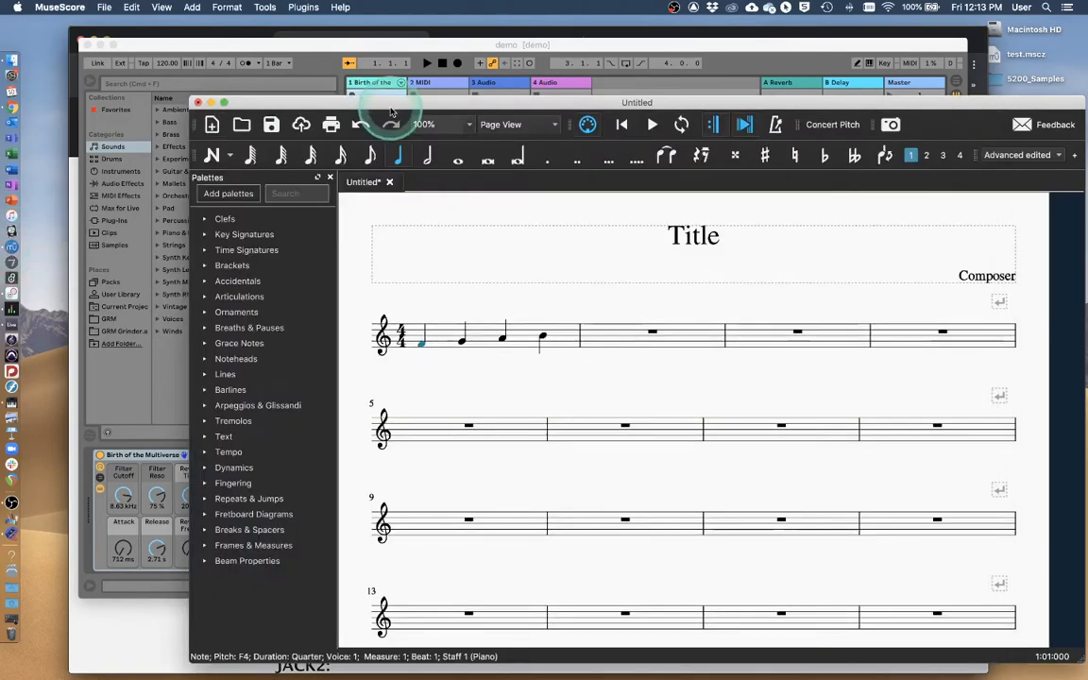
pyautogui.moveTo(388, 116); pyautogui.dragTo(304, 51)
pyautogui.click(338, 295)
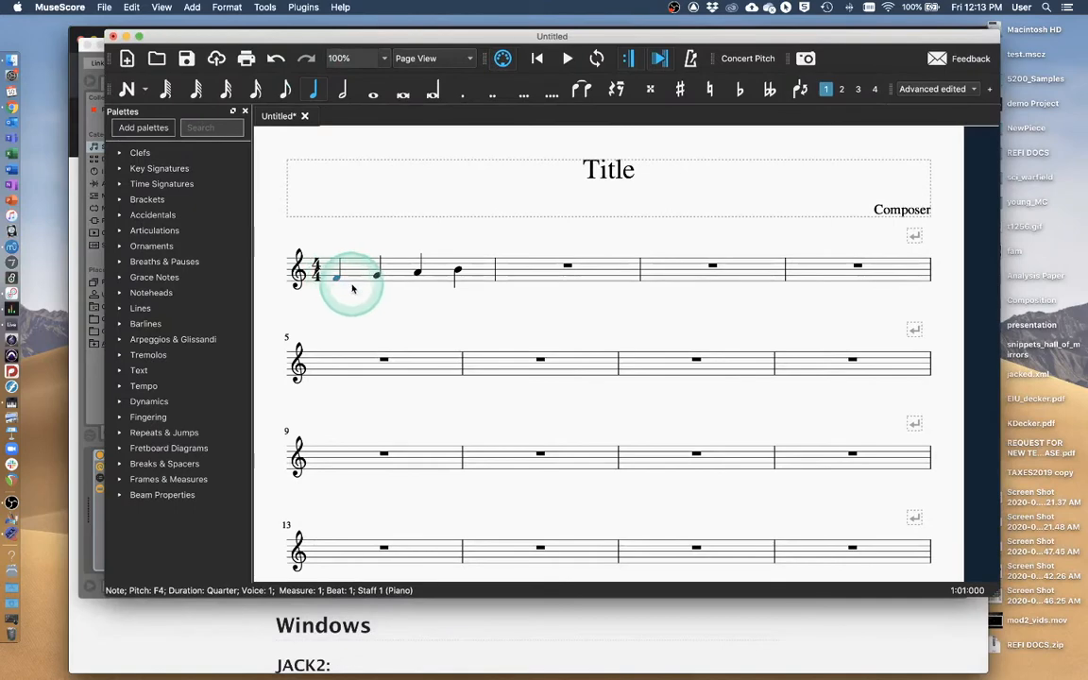
pyautogui.click(59, 6)
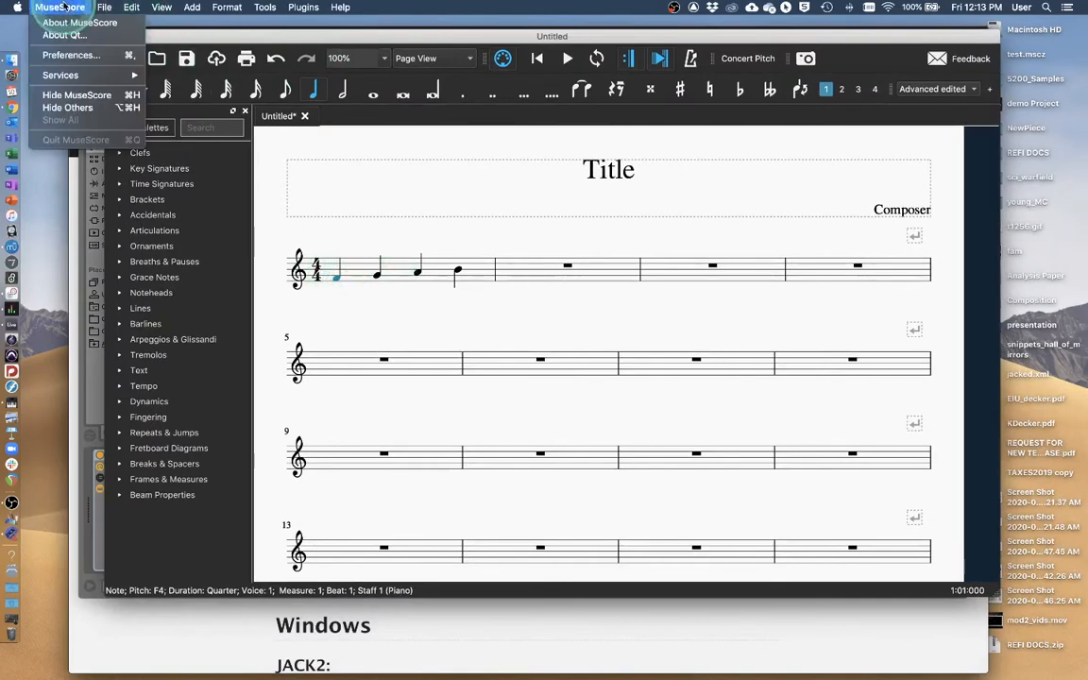
pyautogui.click(60, 57)
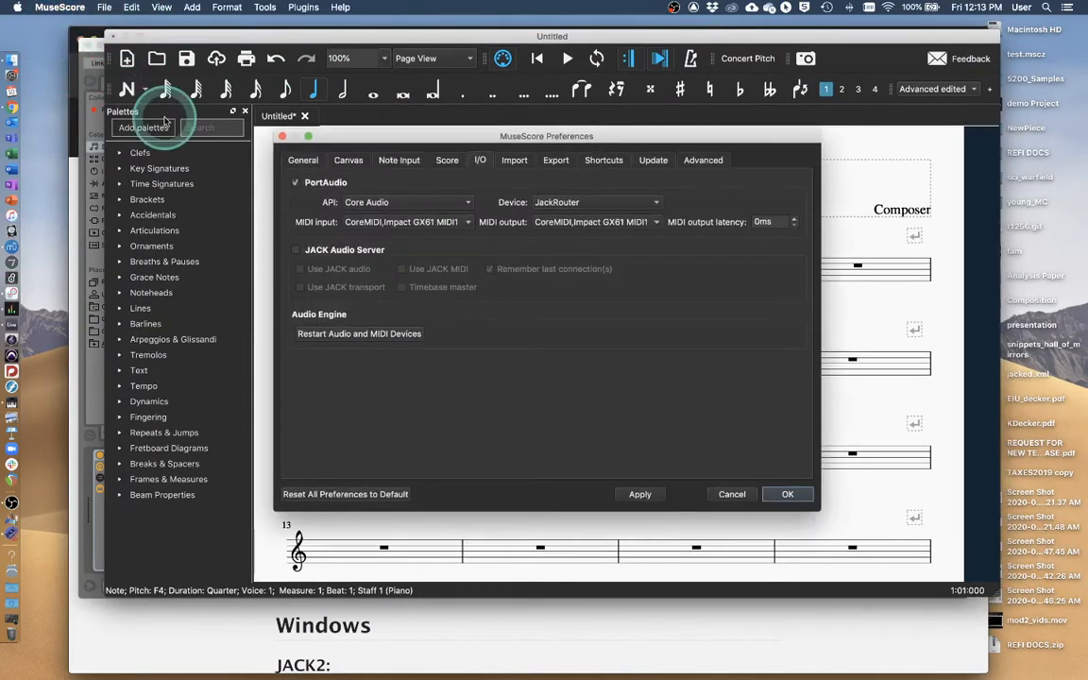
pyautogui.click(557, 204)
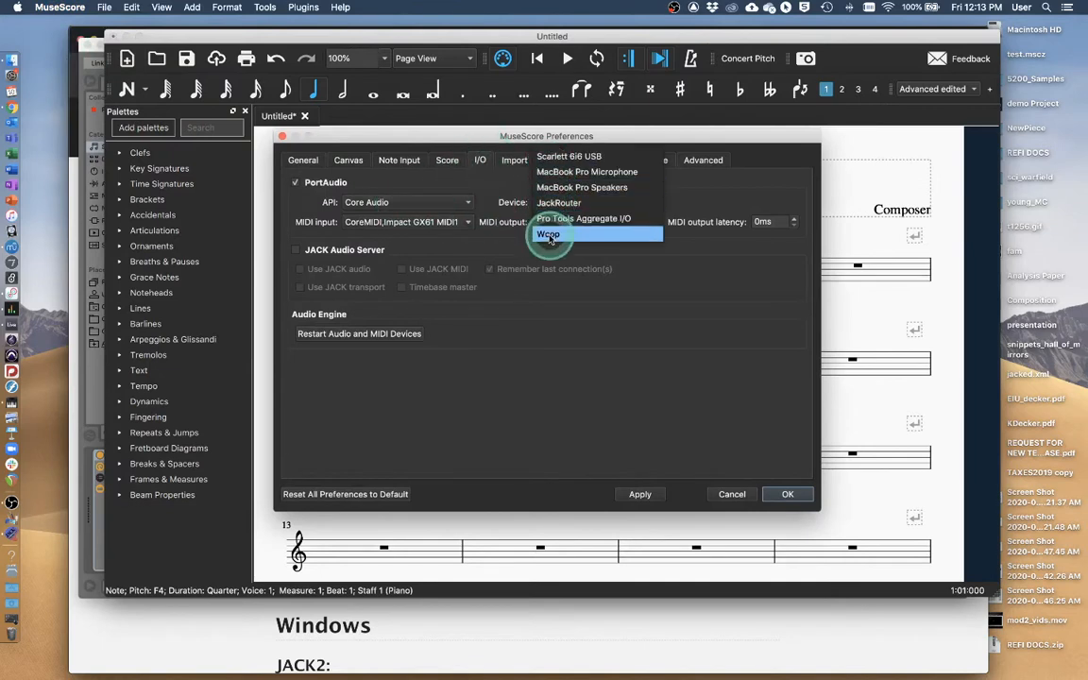
pyautogui.click(555, 203)
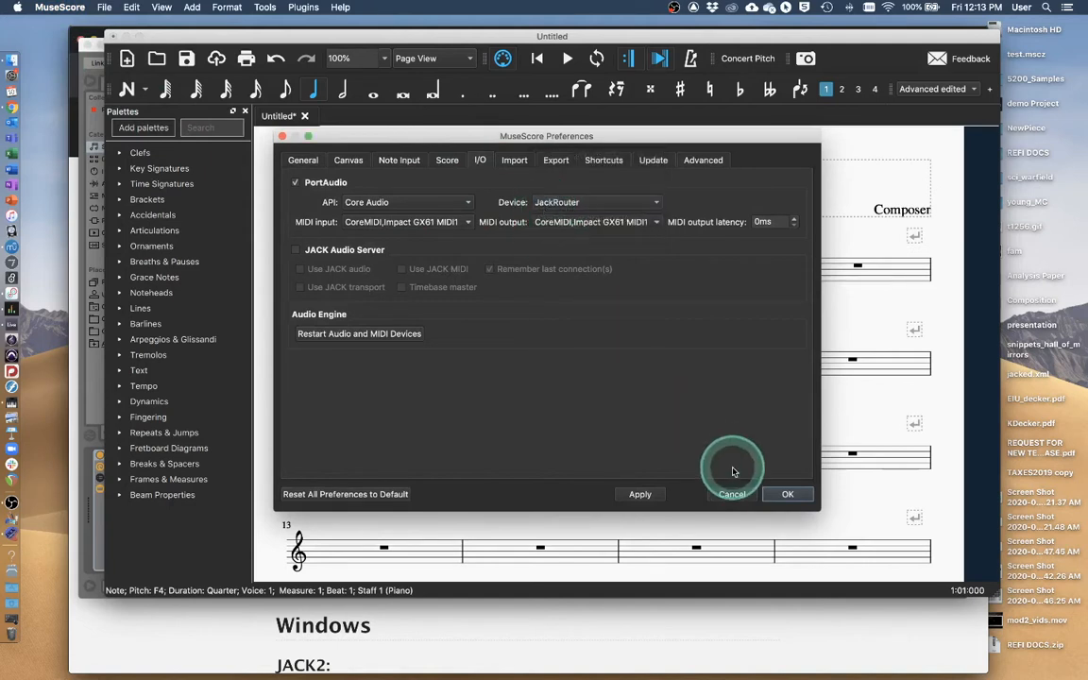
pyautogui.click(640, 494)
pyautogui.click(784, 495)
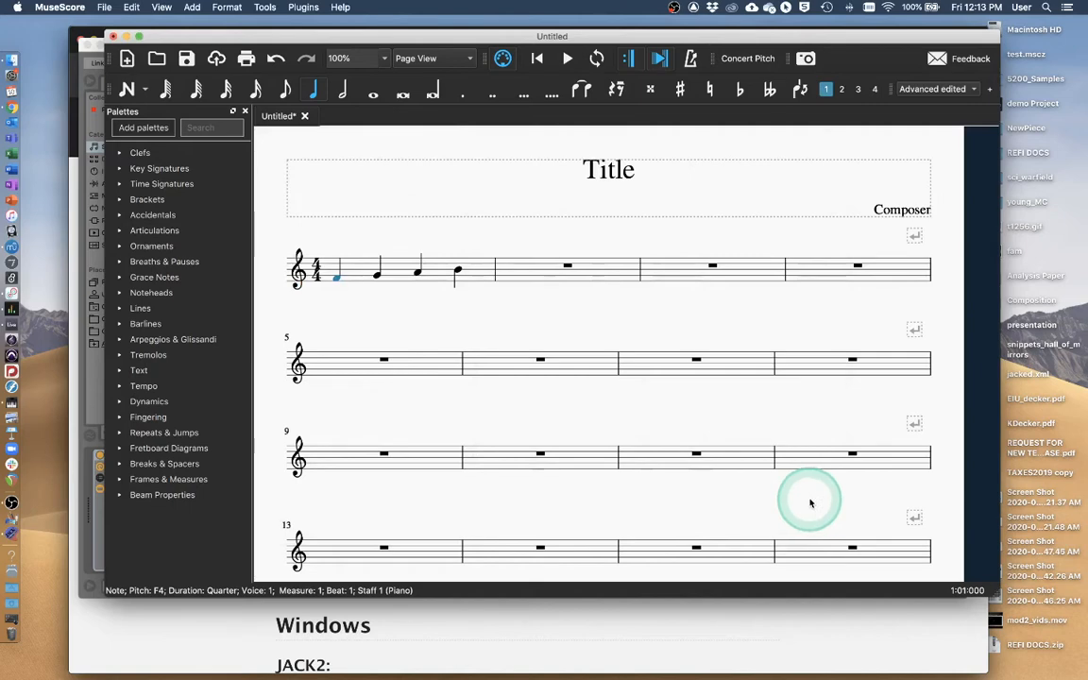
# Step: Switch to Chrome and bring up the iO-808 rhythm composer page
pyautogui.click(11, 105)
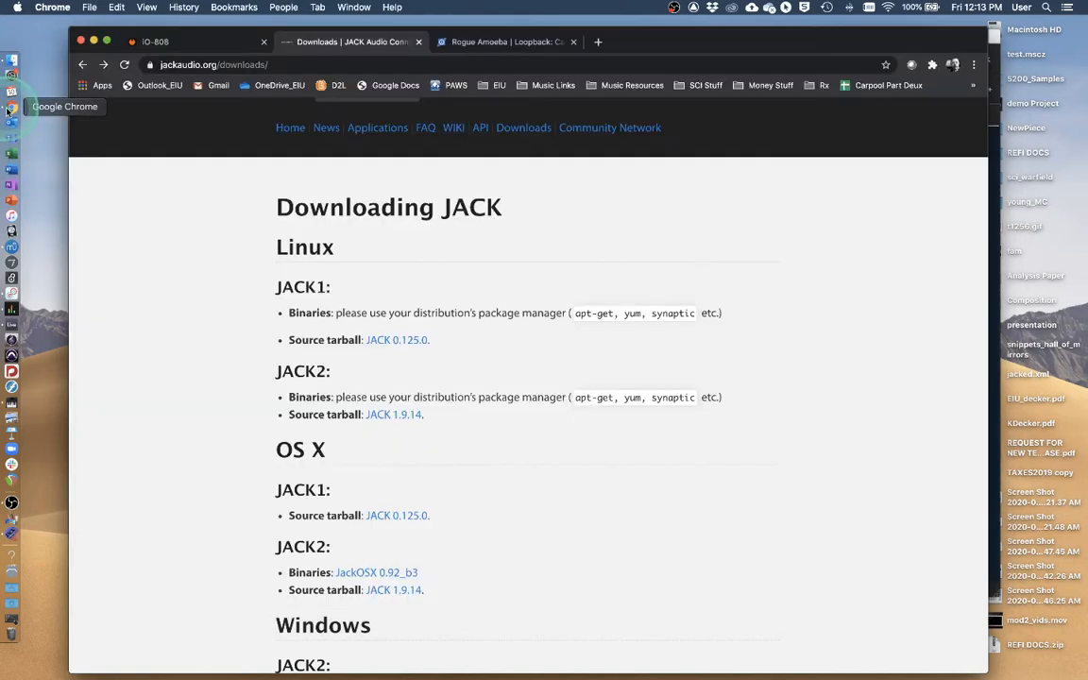
pyautogui.click(177, 50)
pyautogui.click(194, 41)
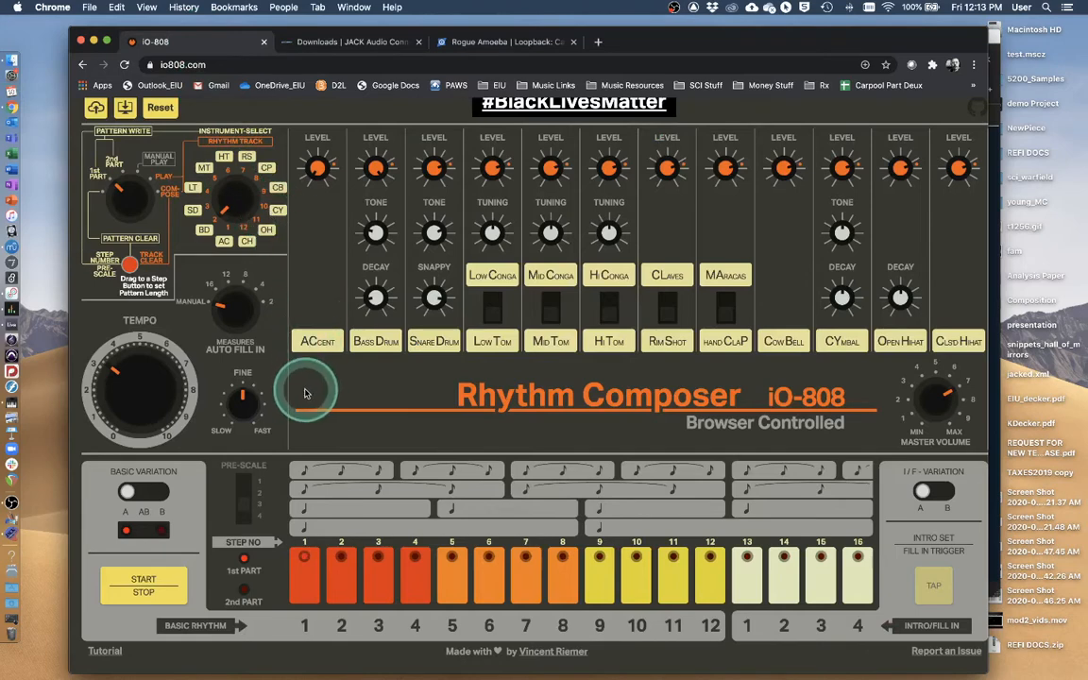
# Step: Start the iO-808 rhythm, and switch to Audio MIDI Setup to inspect JackRouter's sound input and output options
pyautogui.click(159, 589)
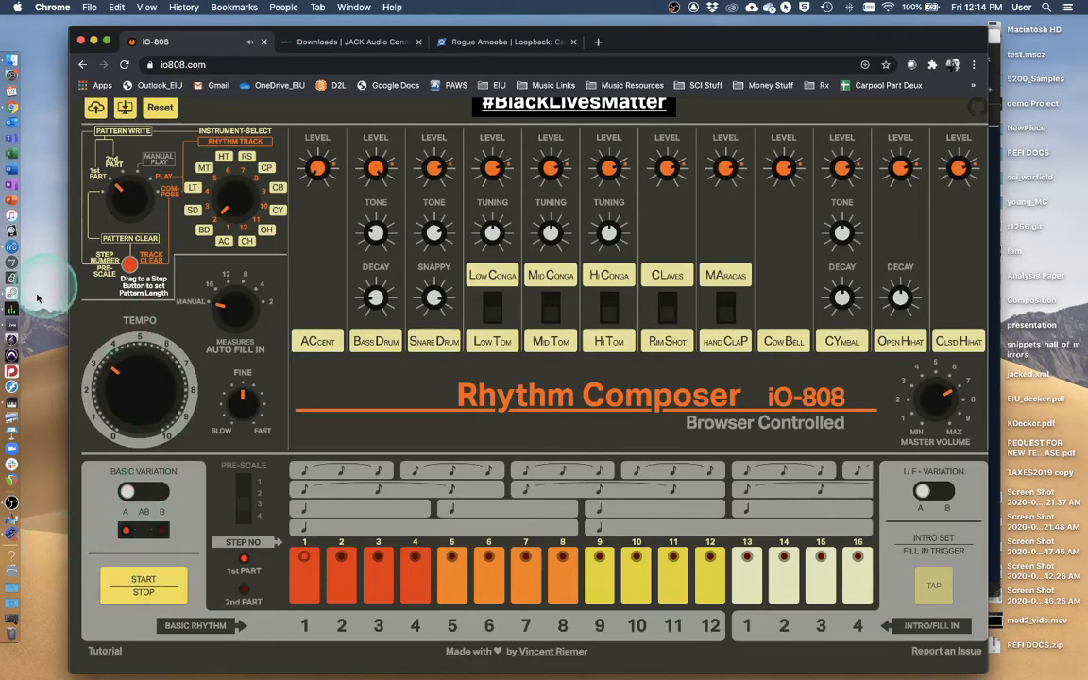
pyautogui.click(10, 362)
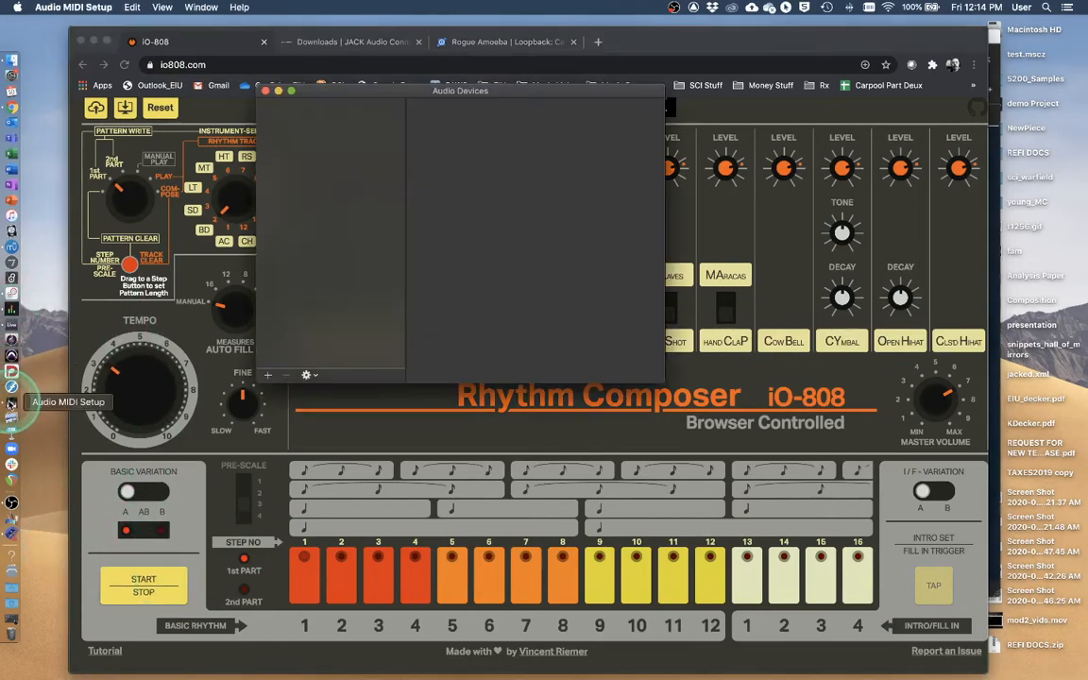
pyautogui.rightClick(363, 184)
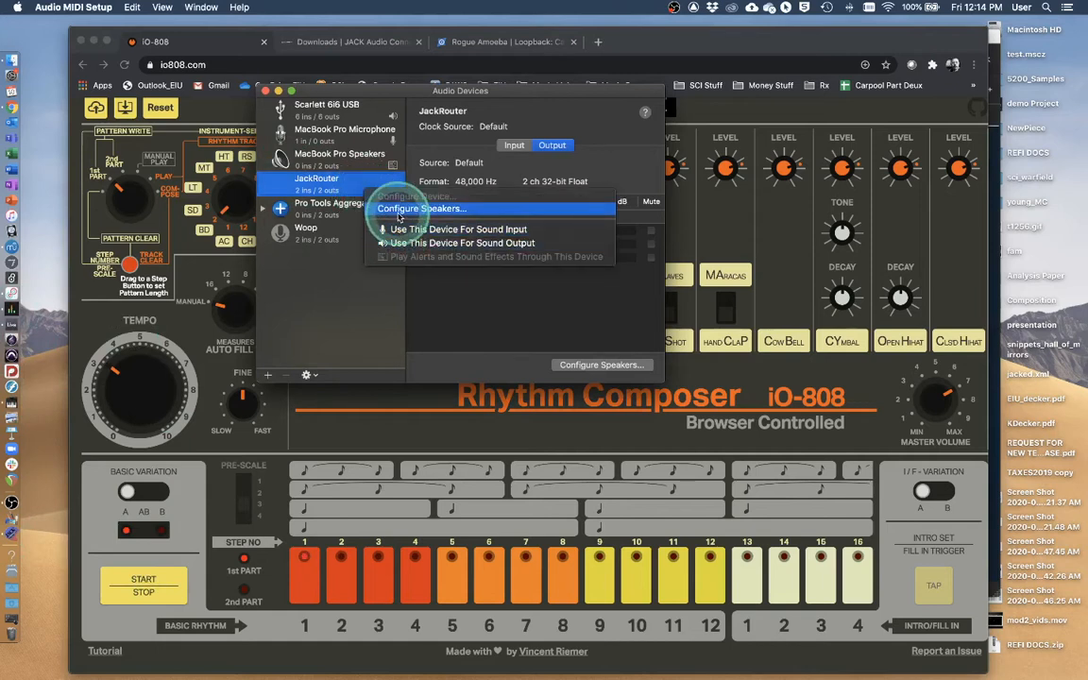
pyautogui.click(346, 303)
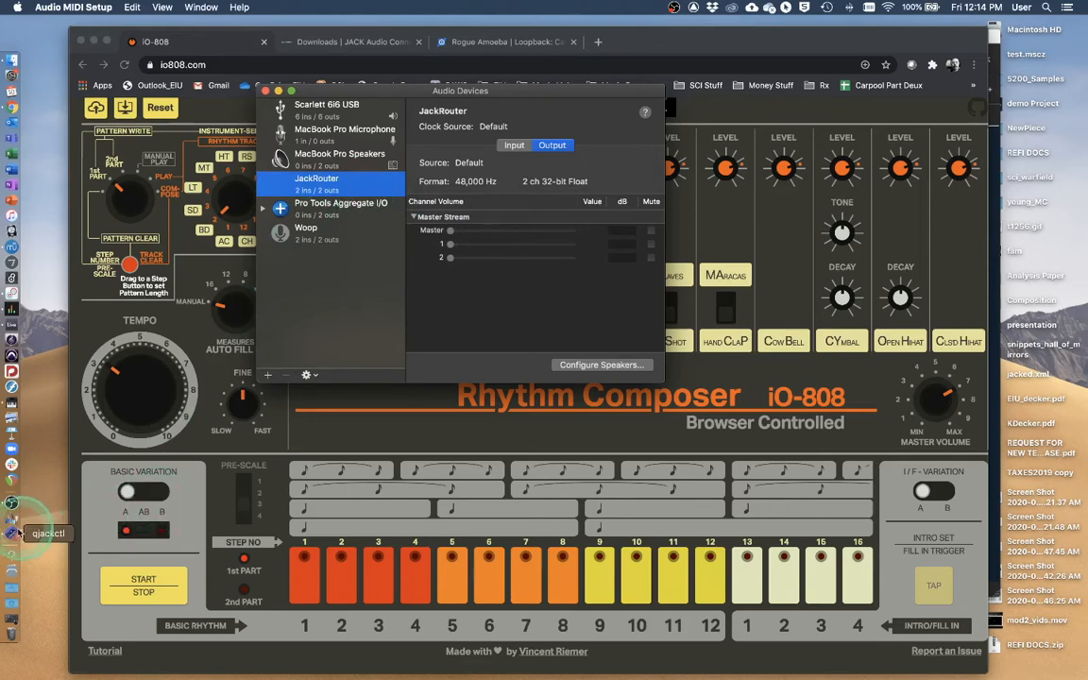
# Step: Switch to qjackctl, close the Patchbay window, and review the audio connections before closing the Connections window
pyautogui.click(12, 482)
pyautogui.click(408, 304)
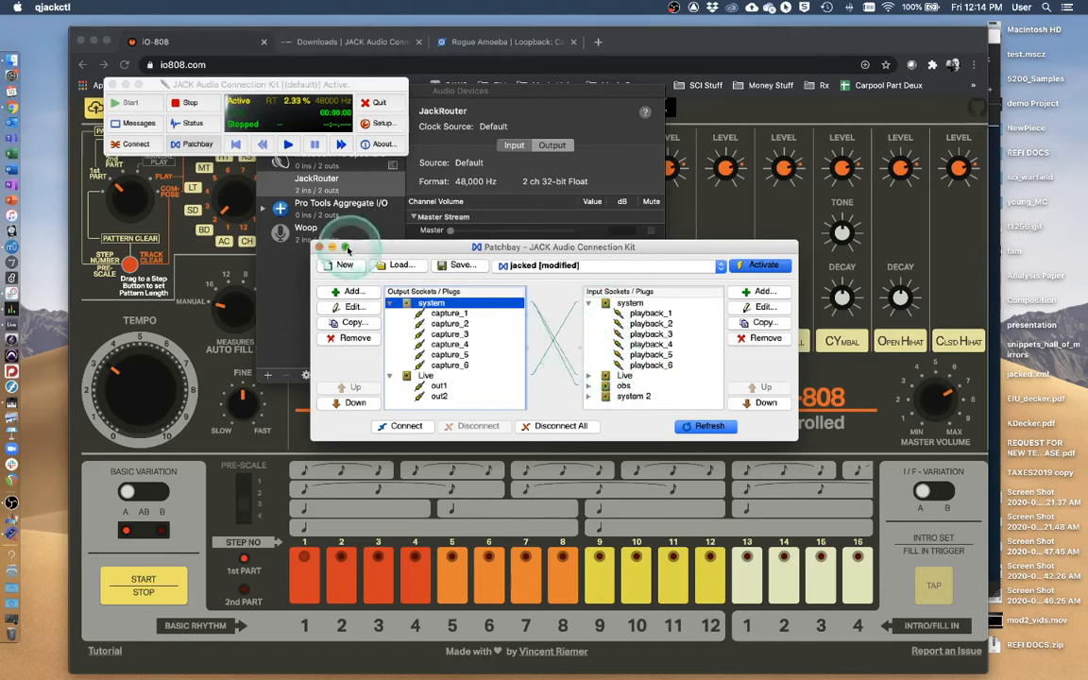
pyautogui.click(319, 248)
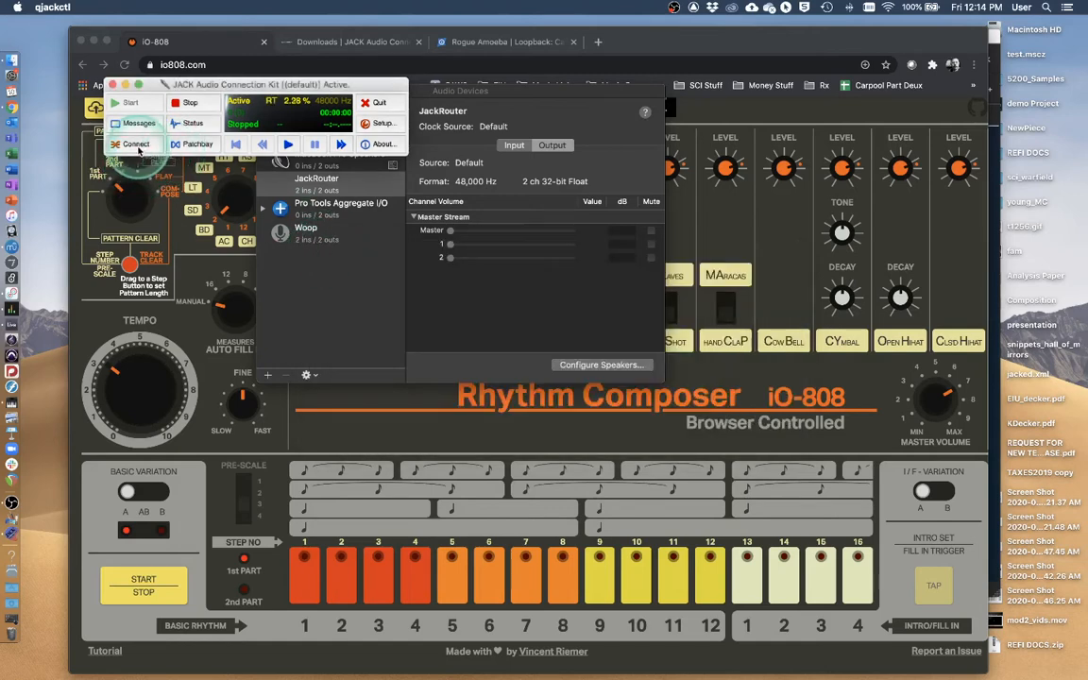
pyautogui.click(136, 146)
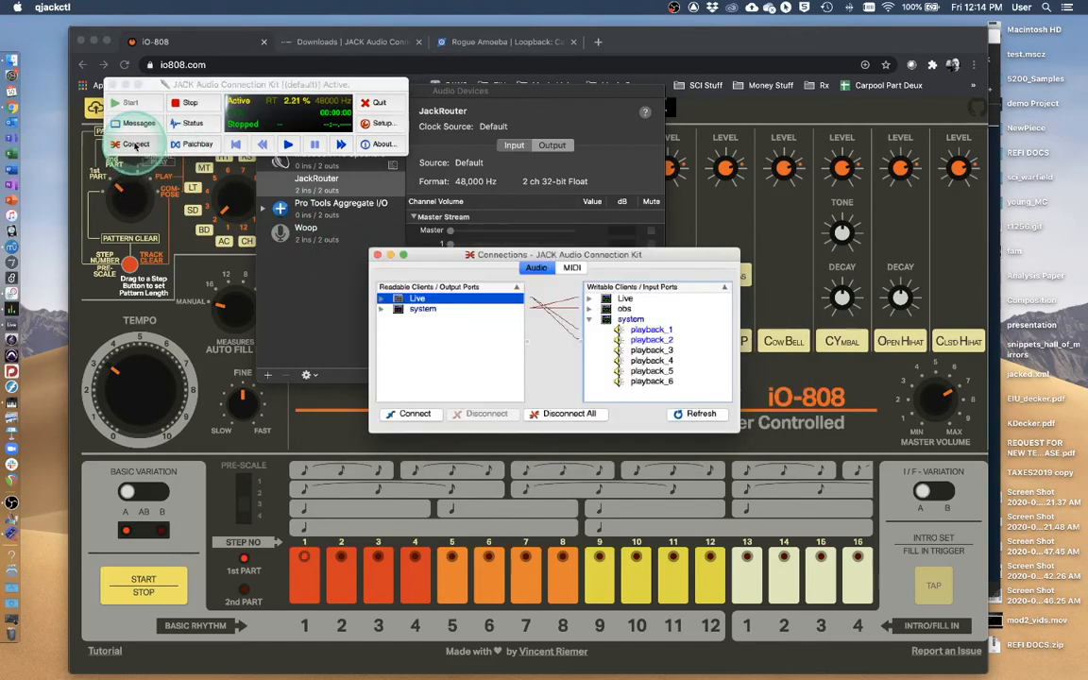
pyautogui.click(377, 255)
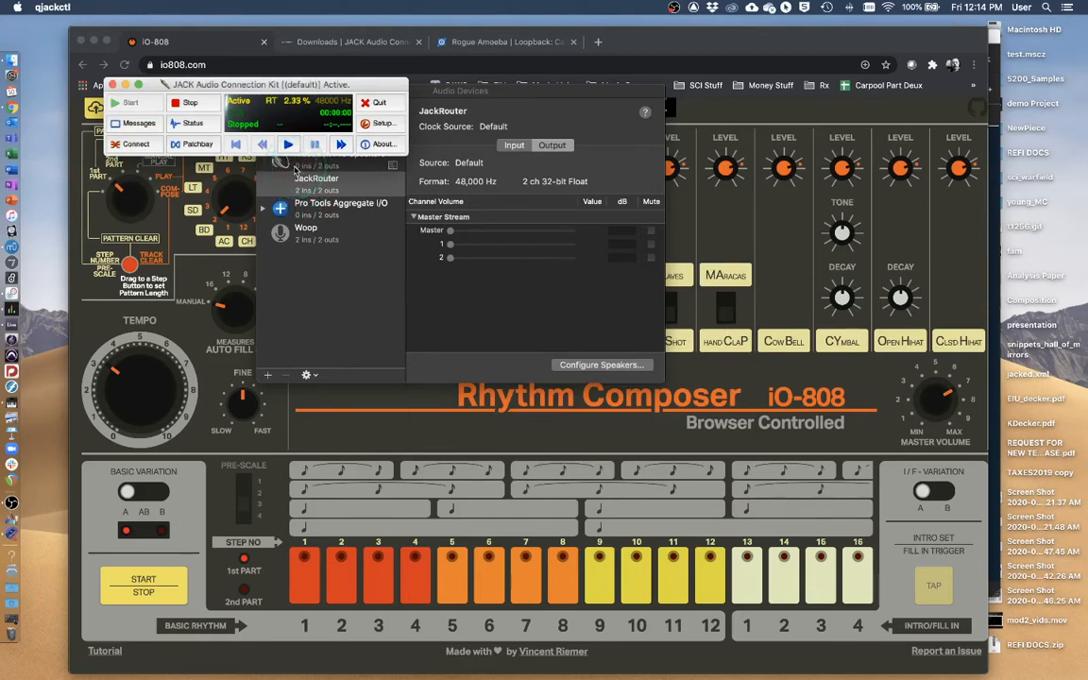
# Step: Switch to OBS, reposition its window, and select the Jack source in the screen scene
pyautogui.click(10, 503)
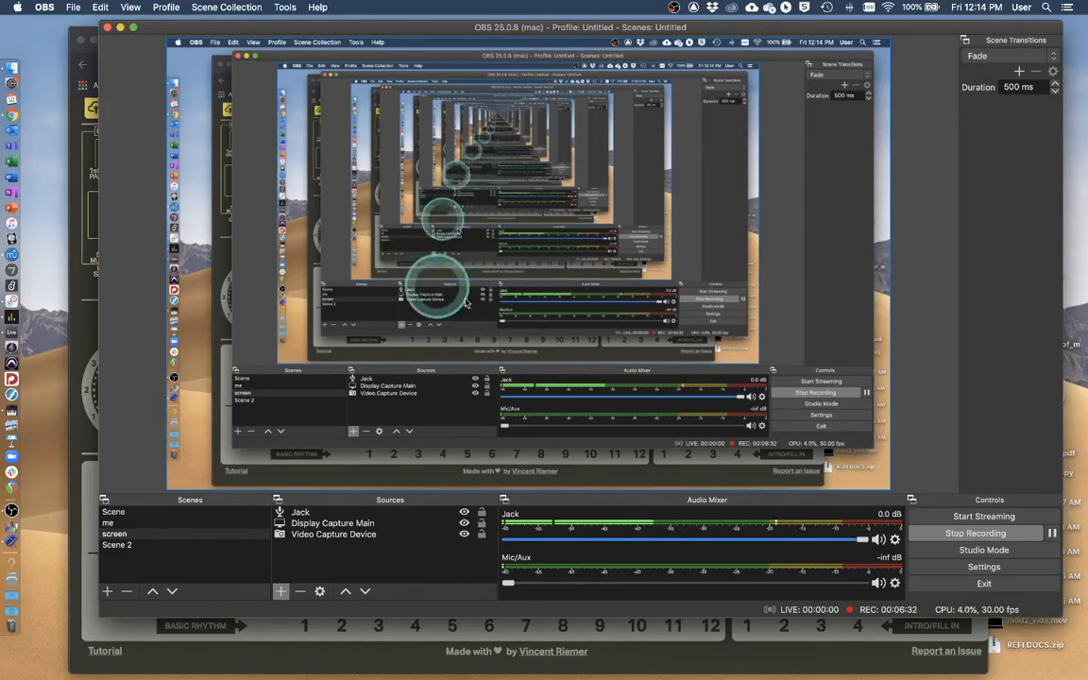
pyautogui.moveTo(372, 36); pyautogui.dragTo(301, 31)
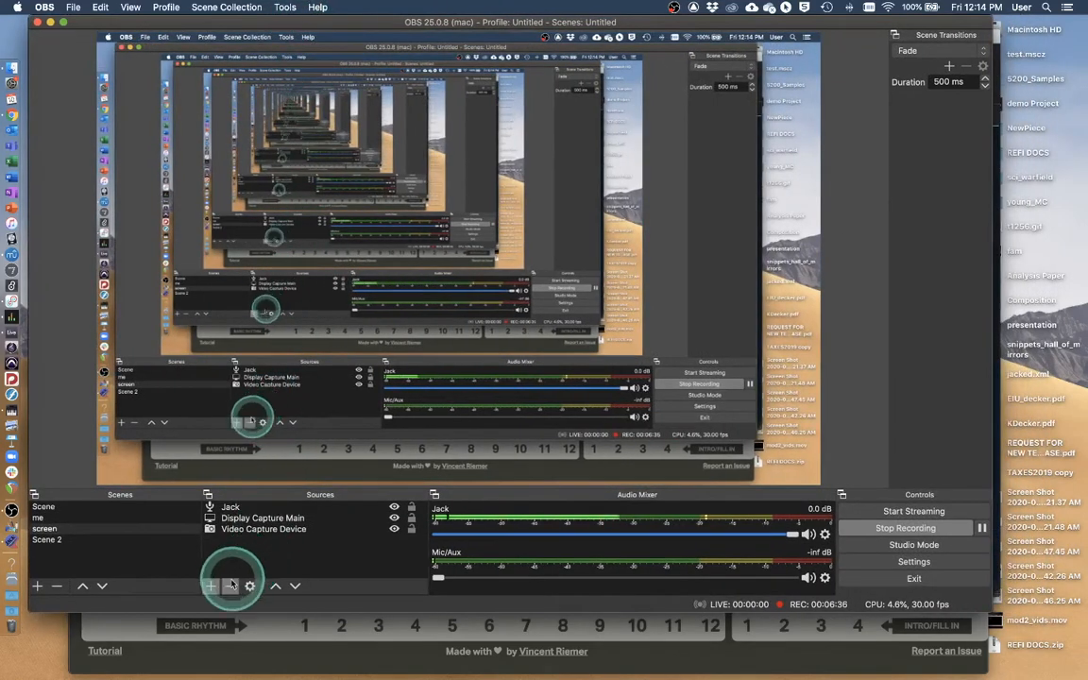
pyautogui.click(232, 510)
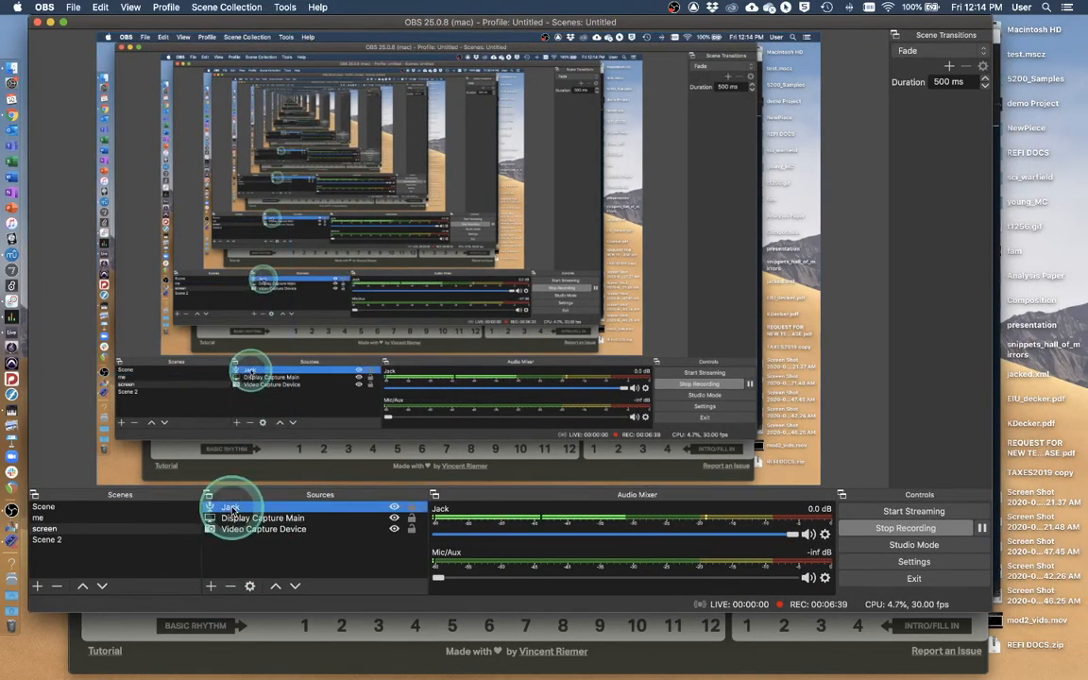
# Step: Create an Audio Input Capture source with the Default device in the screen scene, and remove it again
pyautogui.click(210, 587)
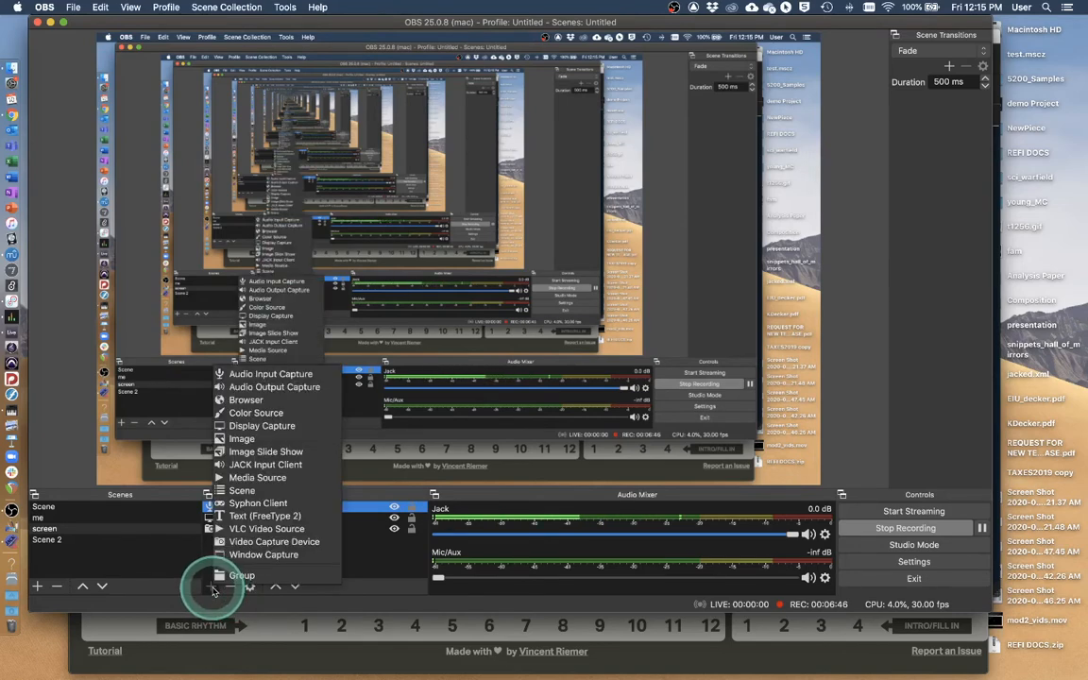
pyautogui.click(261, 376)
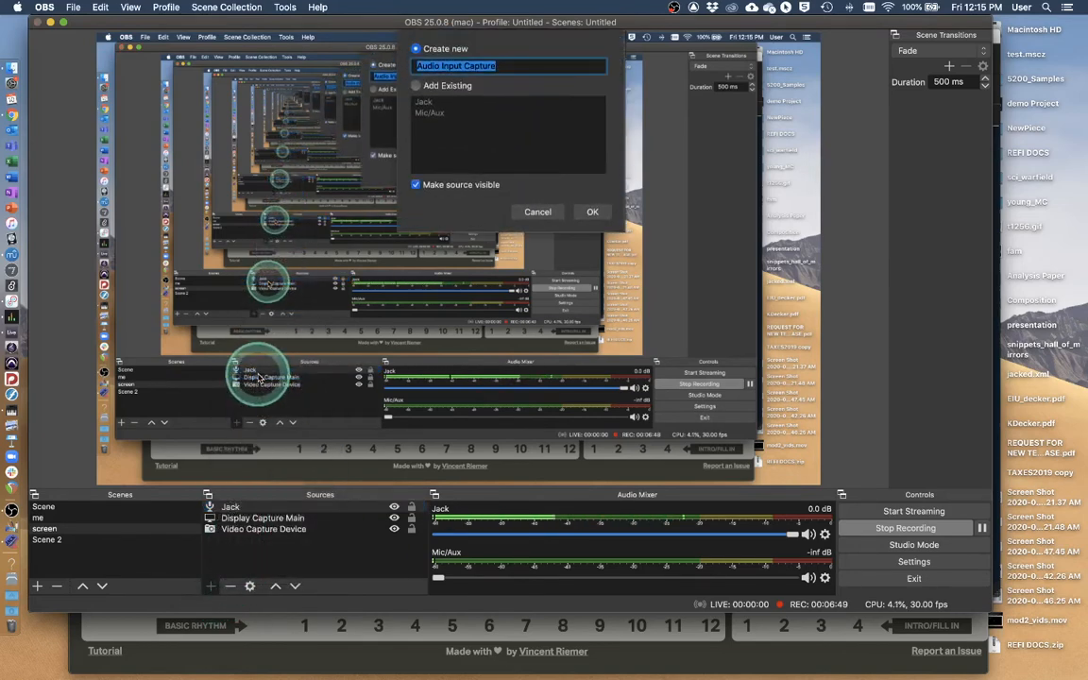
pyautogui.click(431, 87)
pyautogui.click(416, 48)
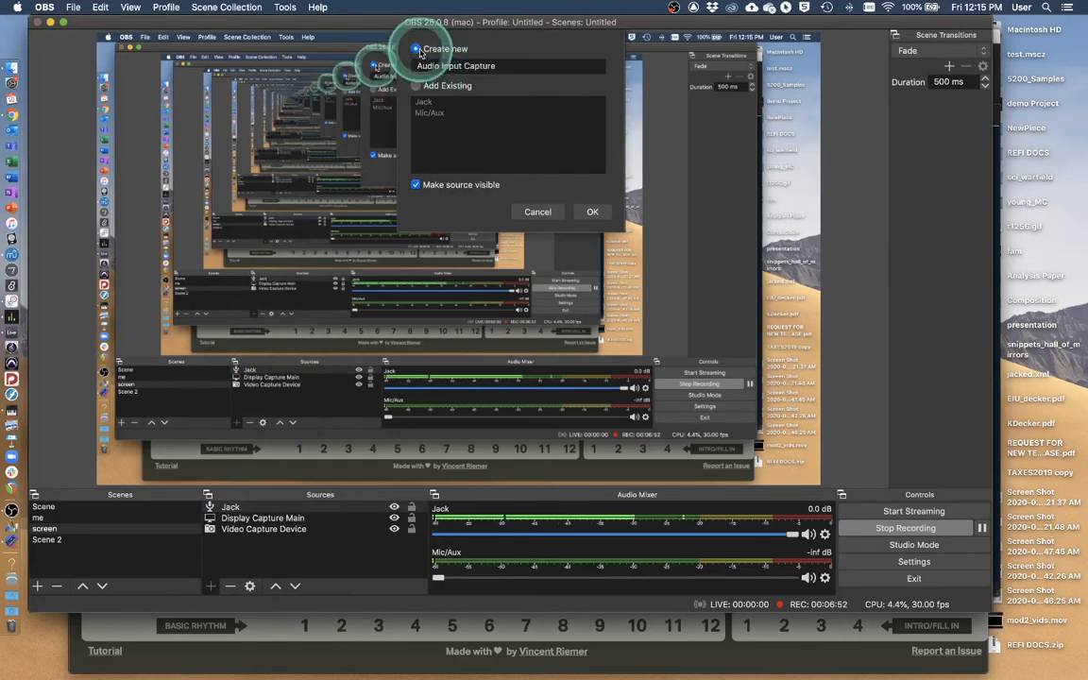
pyautogui.click(592, 213)
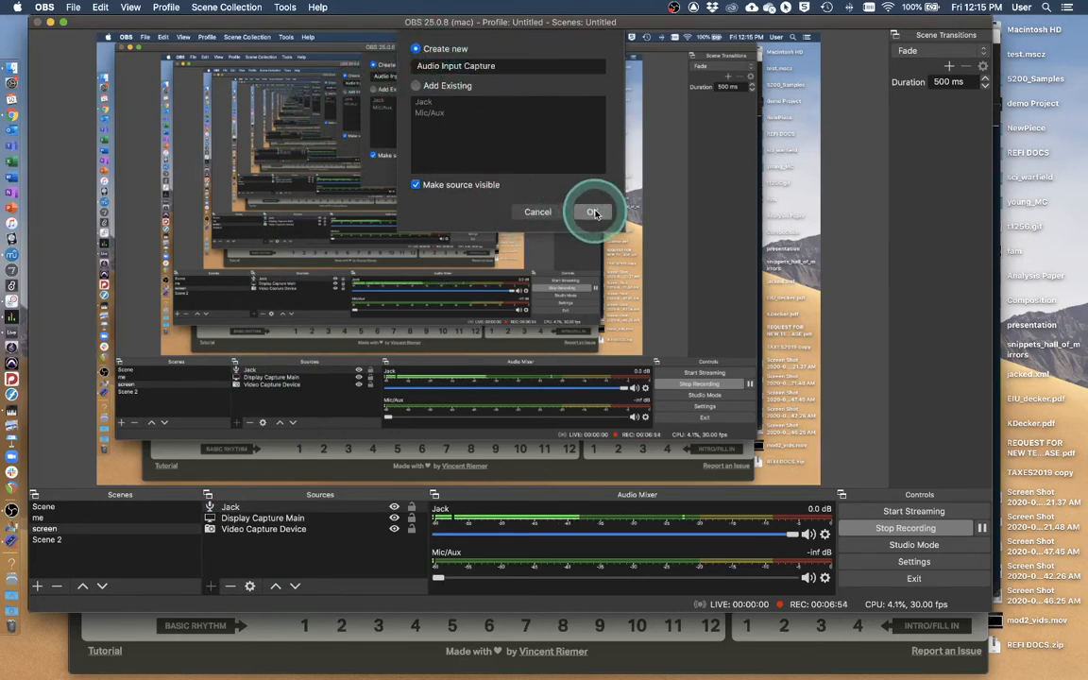
pyautogui.click(397, 149)
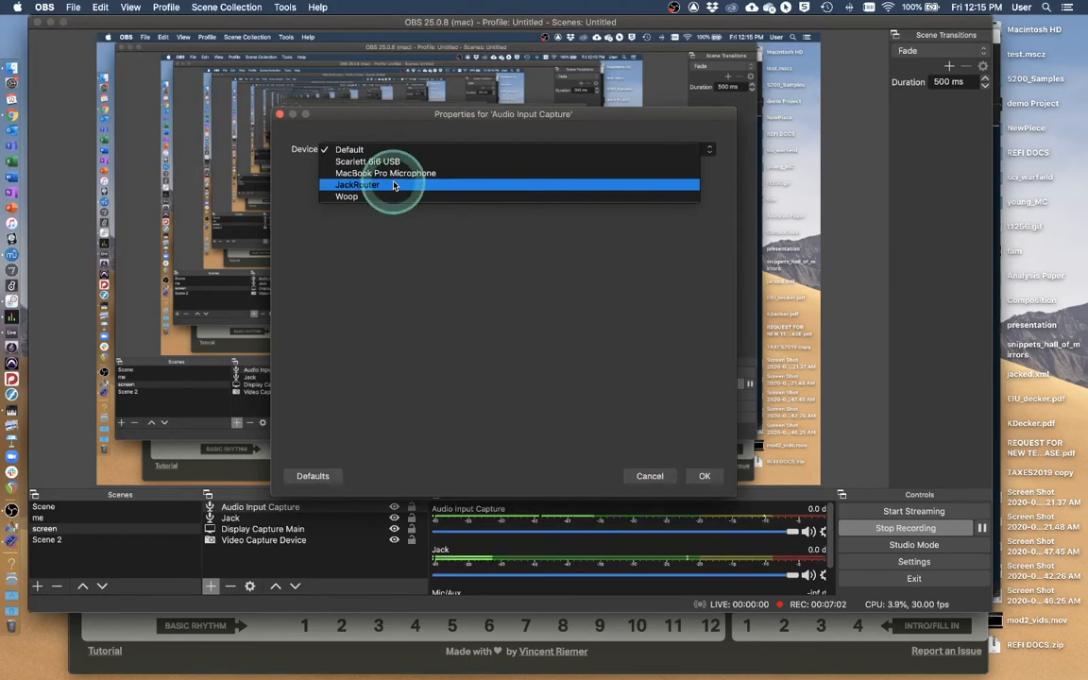
pyautogui.click(705, 477)
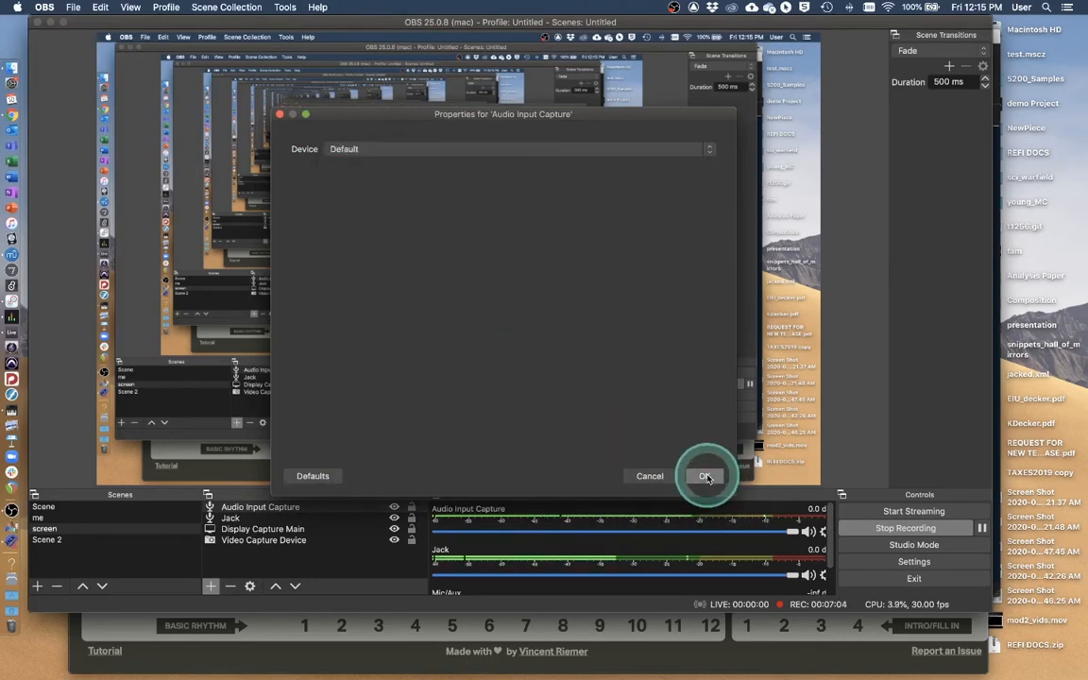
pyautogui.click(648, 475)
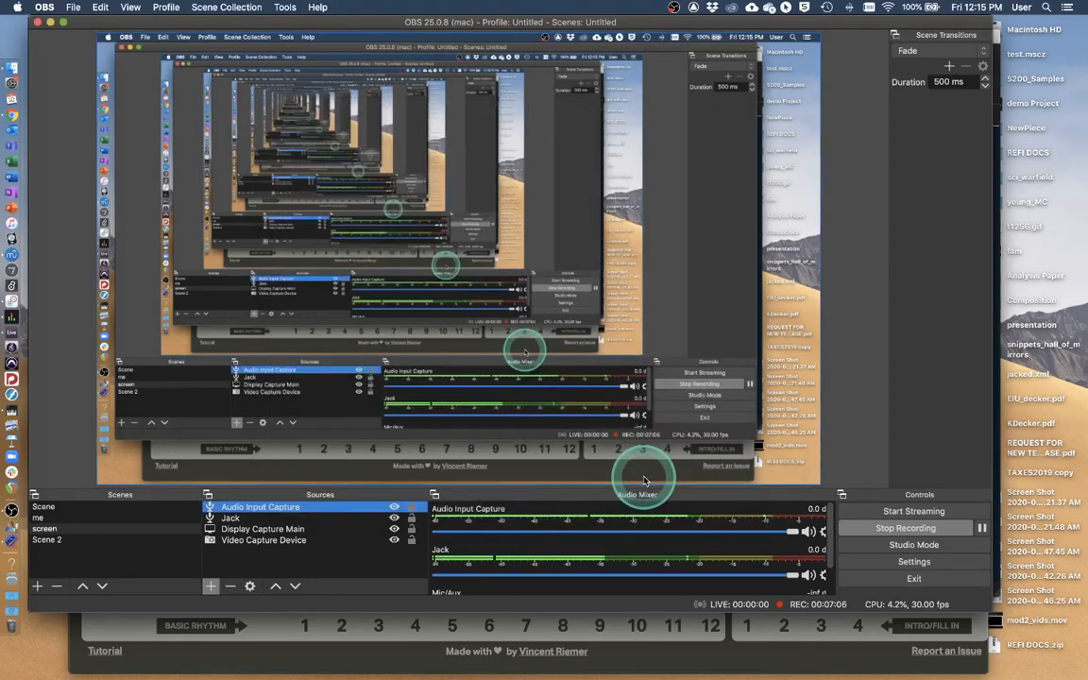
pyautogui.click(231, 587)
pyautogui.click(600, 328)
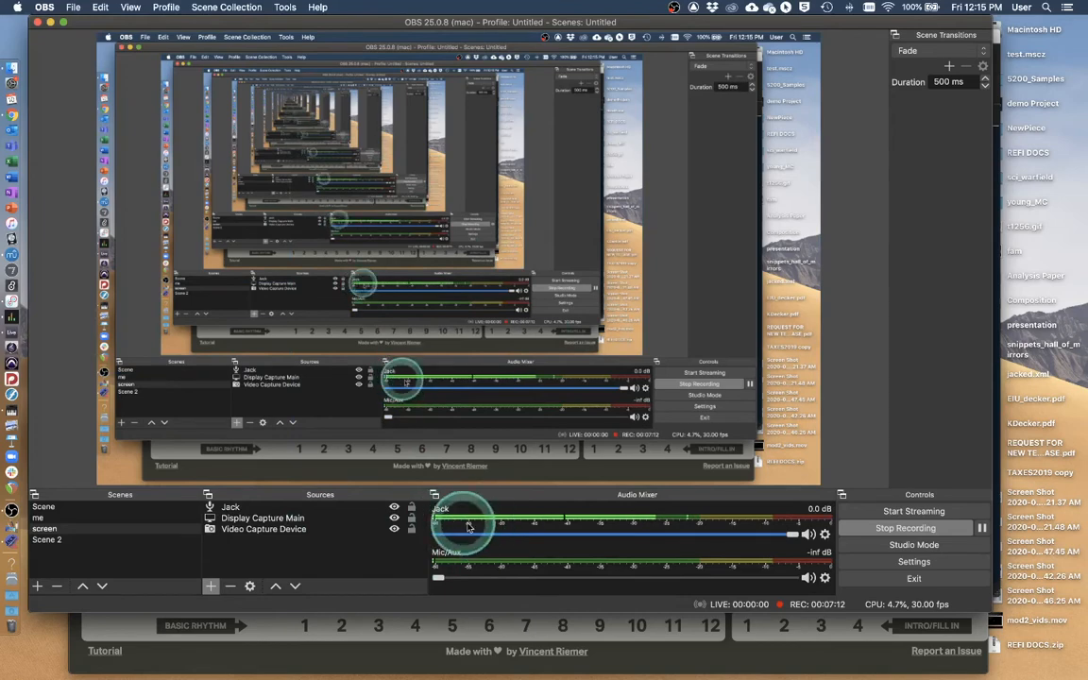
# Step: Examine the Jack source's level meter in the OBS Audio Mixer
pyautogui.hotkey('ctrl', 'a')
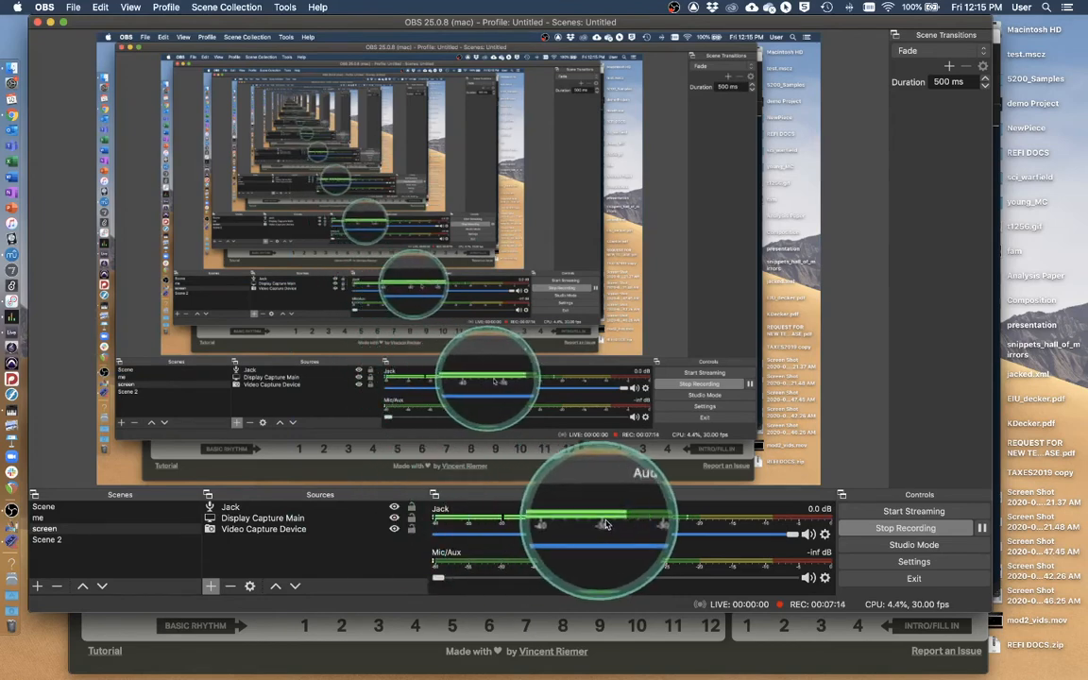
pyautogui.hotkey('ctrl', 'a')
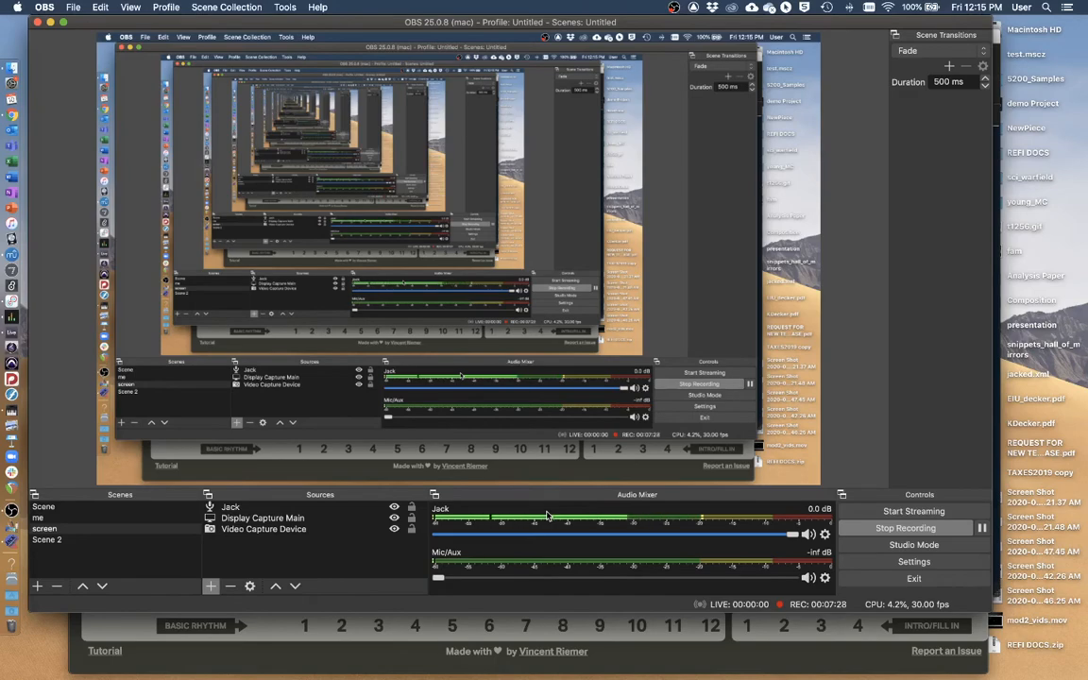
pyautogui.click(526, 450)
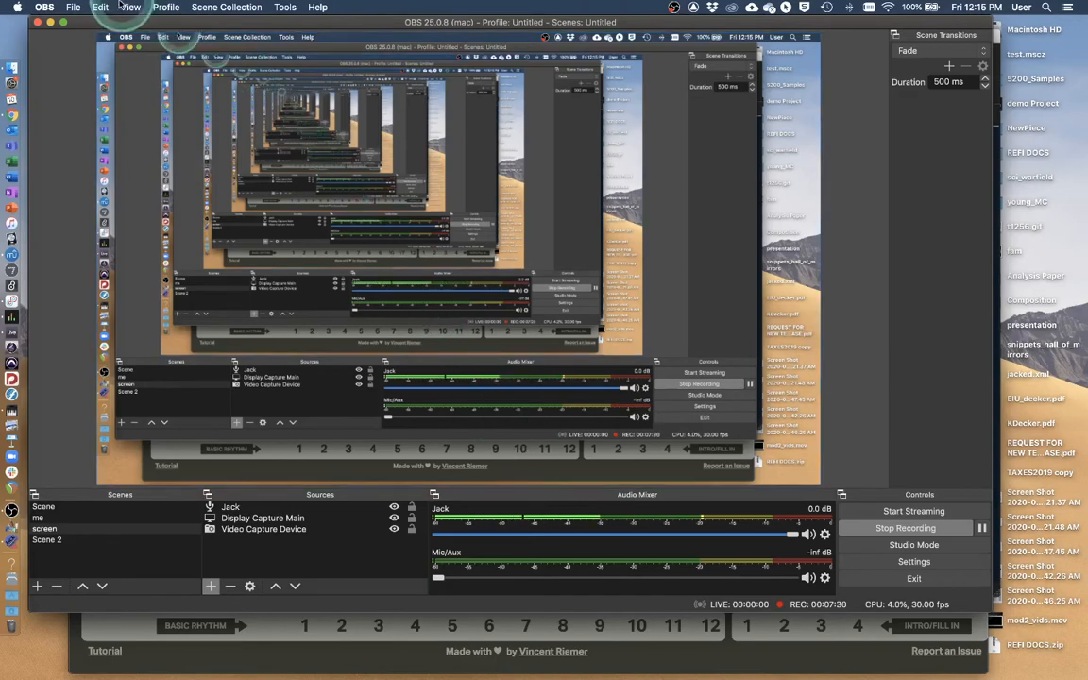
# Step: Minimize OBS, and bring up Loopback to examine the Woop device's sources, output channels and monitors
pyautogui.click(50, 23)
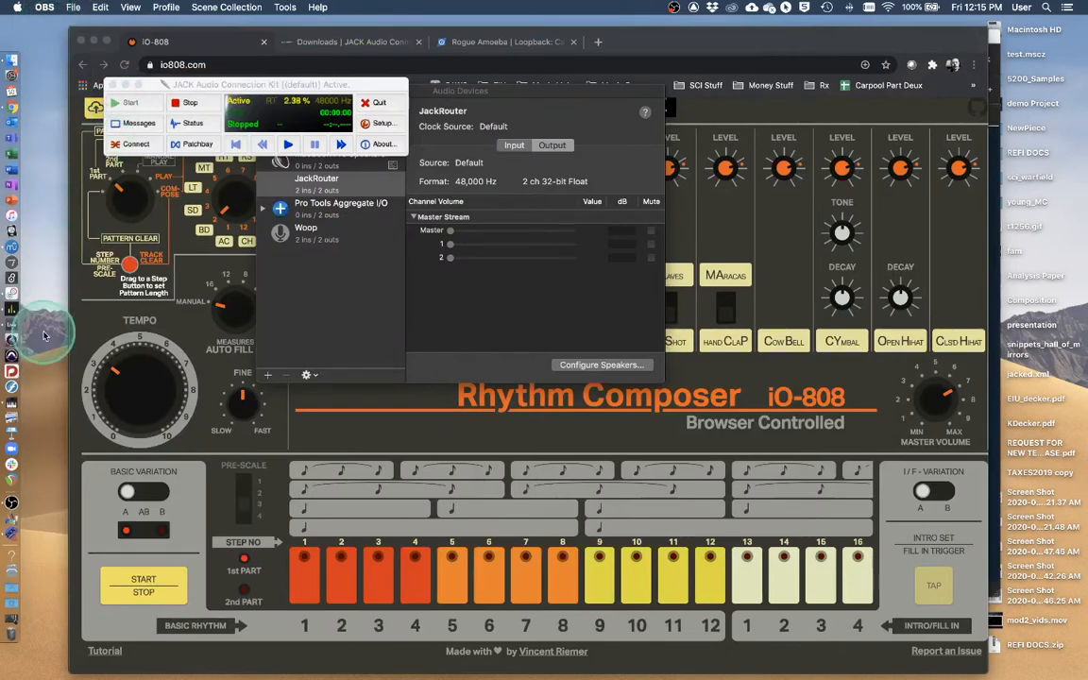
pyautogui.click(13, 293)
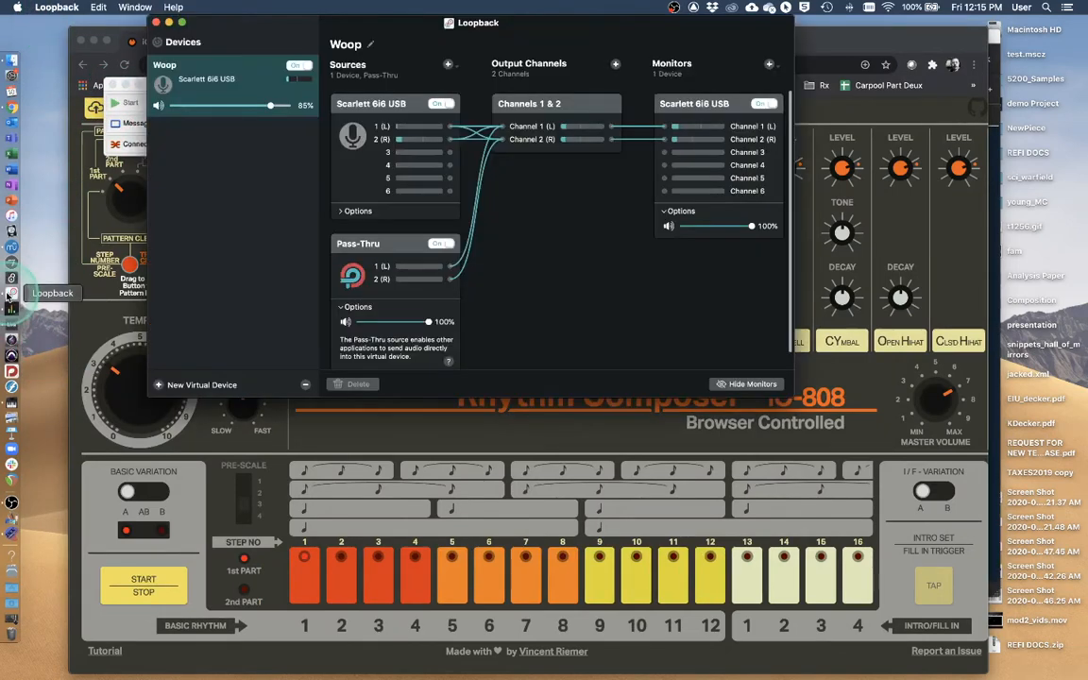
pyautogui.moveTo(288, 27); pyautogui.dragTo(375, 190)
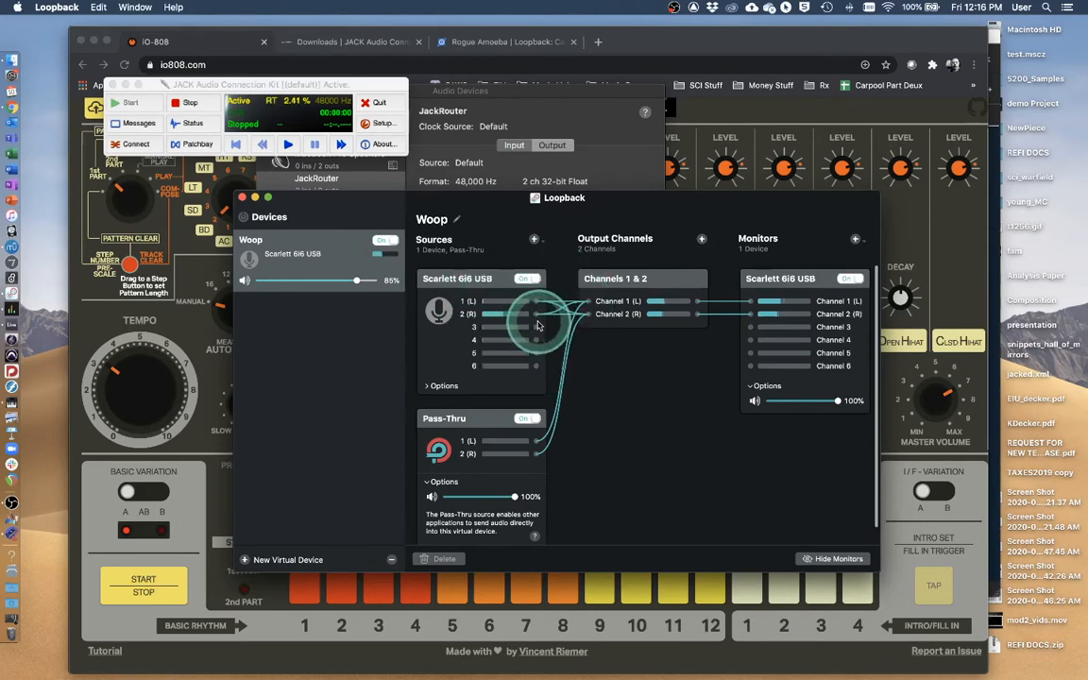
# Step: Switch to Chrome and read through the Rogue Amoeba Loopback page, covering its features, uses and download details
pyautogui.click(11, 104)
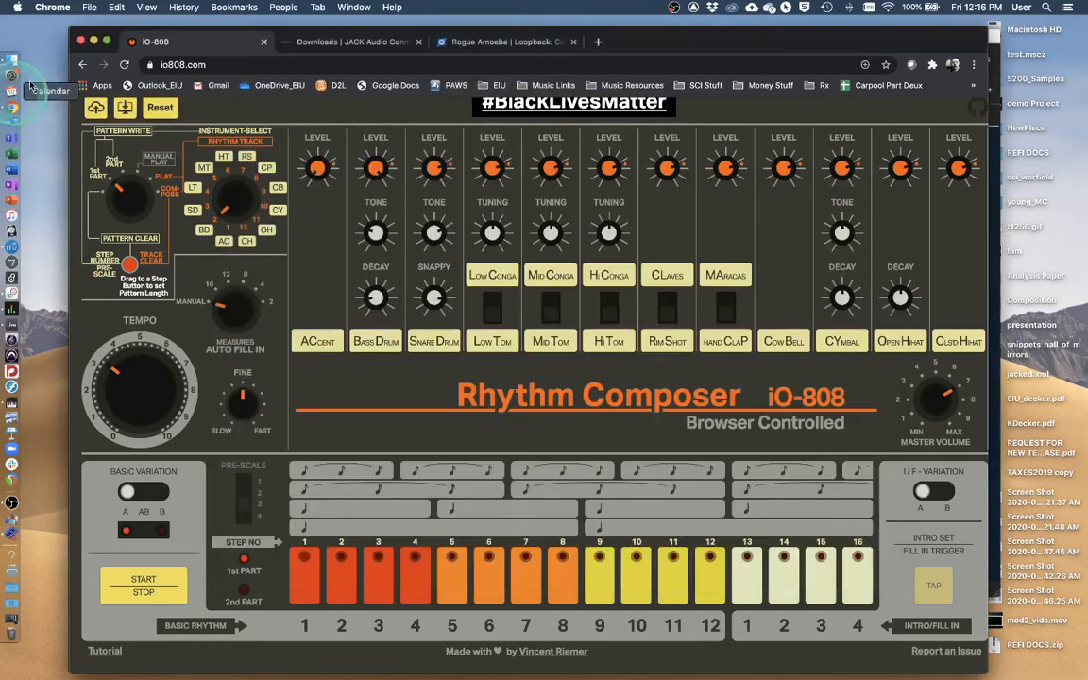
pyautogui.click(492, 42)
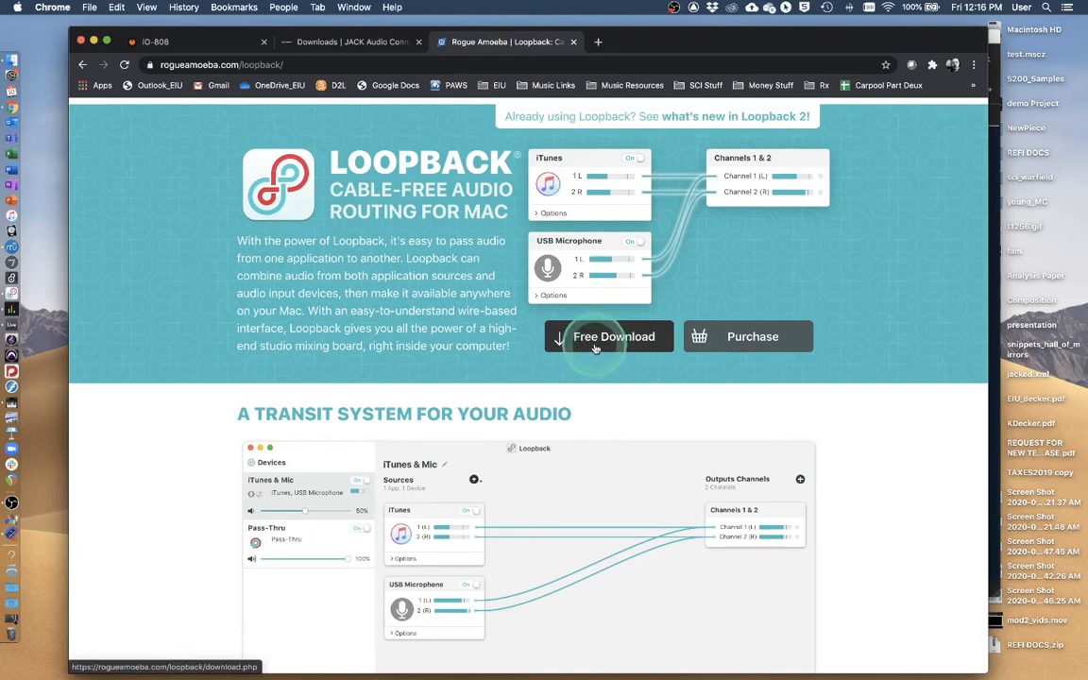
pyautogui.scroll(-5, 641, 361)
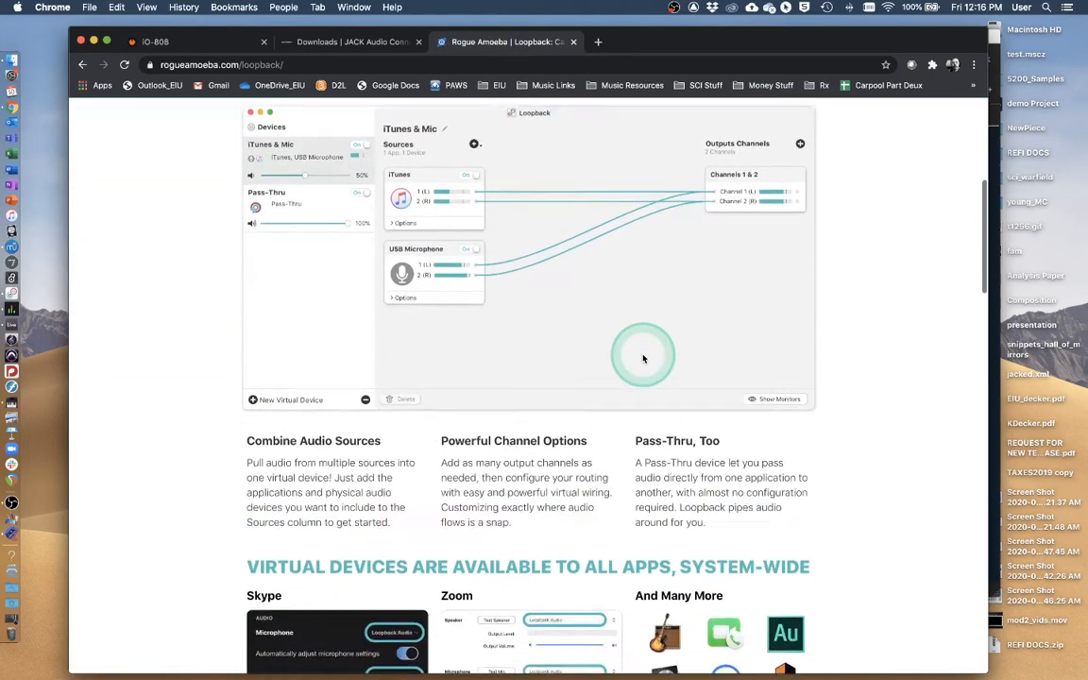
pyautogui.scroll(-4, 642, 358)
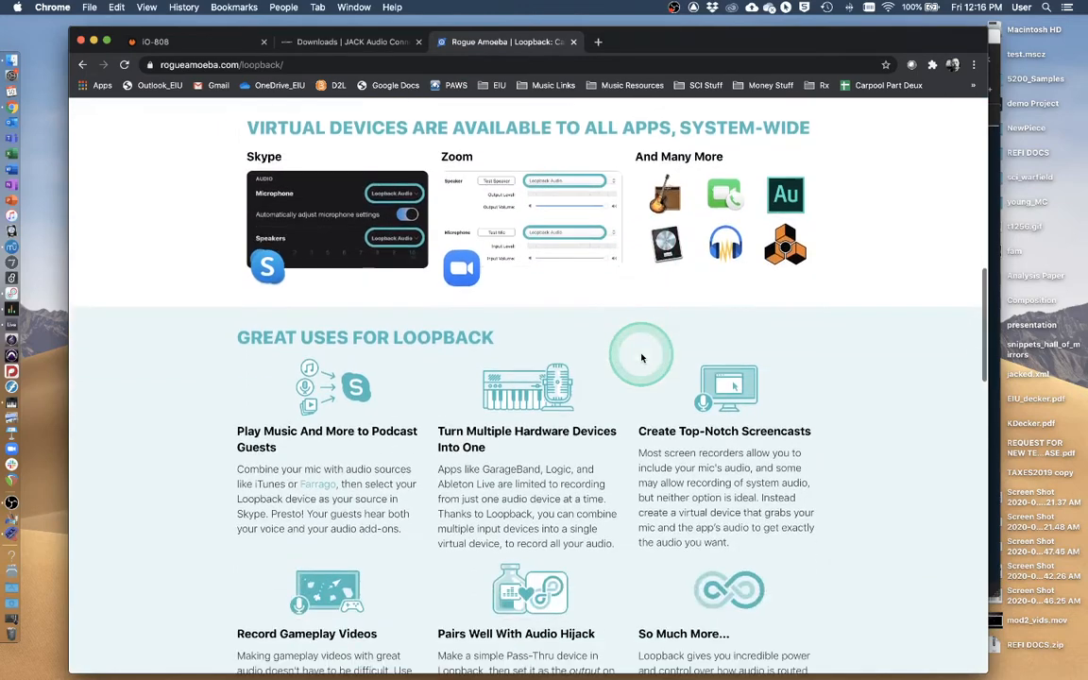
pyautogui.scroll(3, 642, 357)
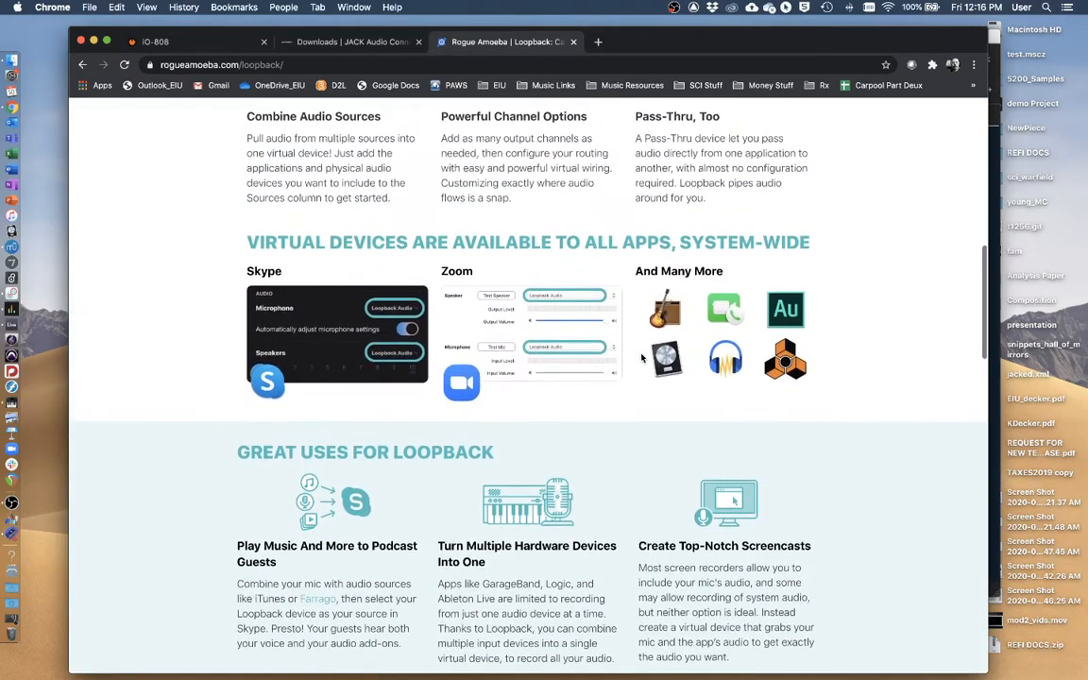
pyautogui.scroll(-5, 641, 358)
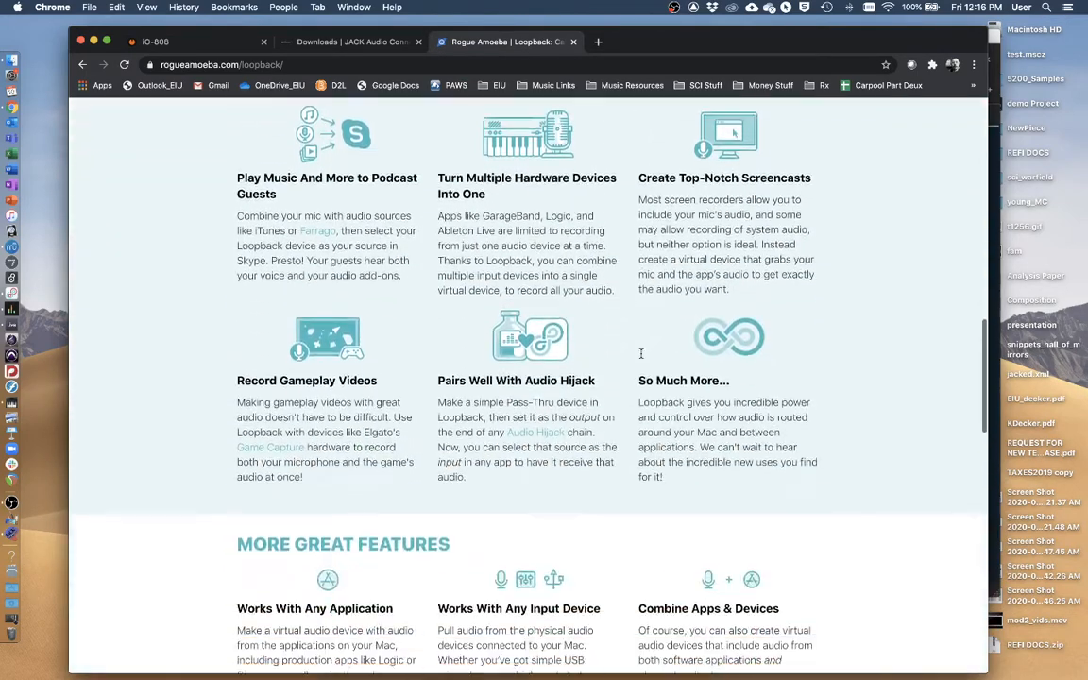
pyautogui.scroll(-2, 641, 358)
pyautogui.click(641, 356)
pyautogui.scroll(3, 642, 355)
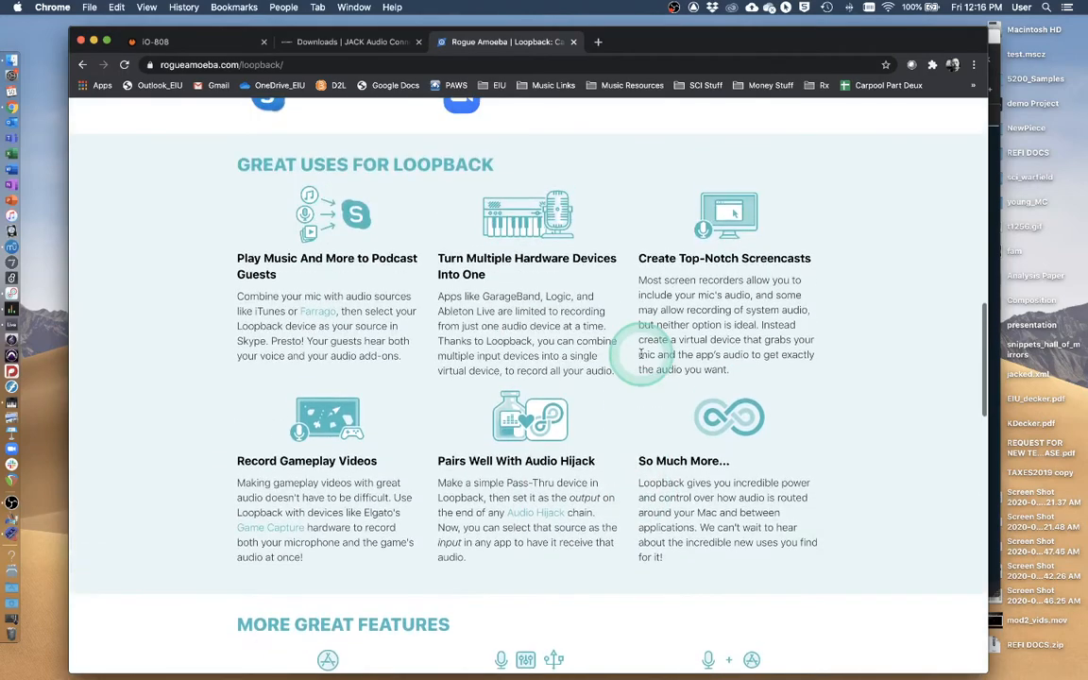
pyautogui.scroll(3, 642, 355)
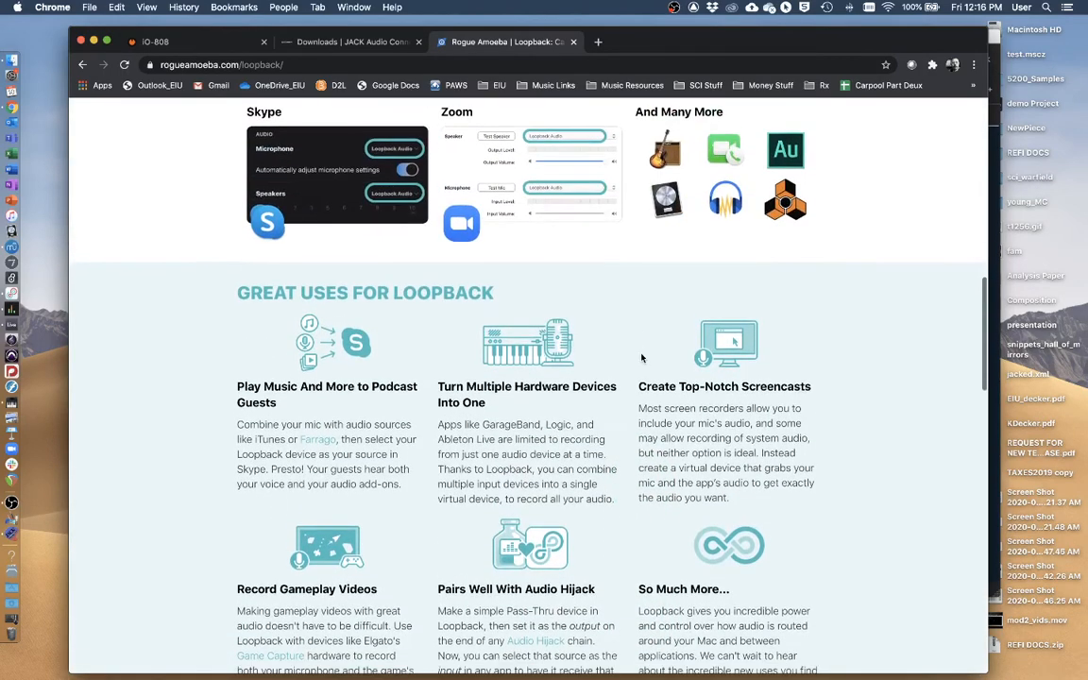
pyautogui.scroll(4, 642, 357)
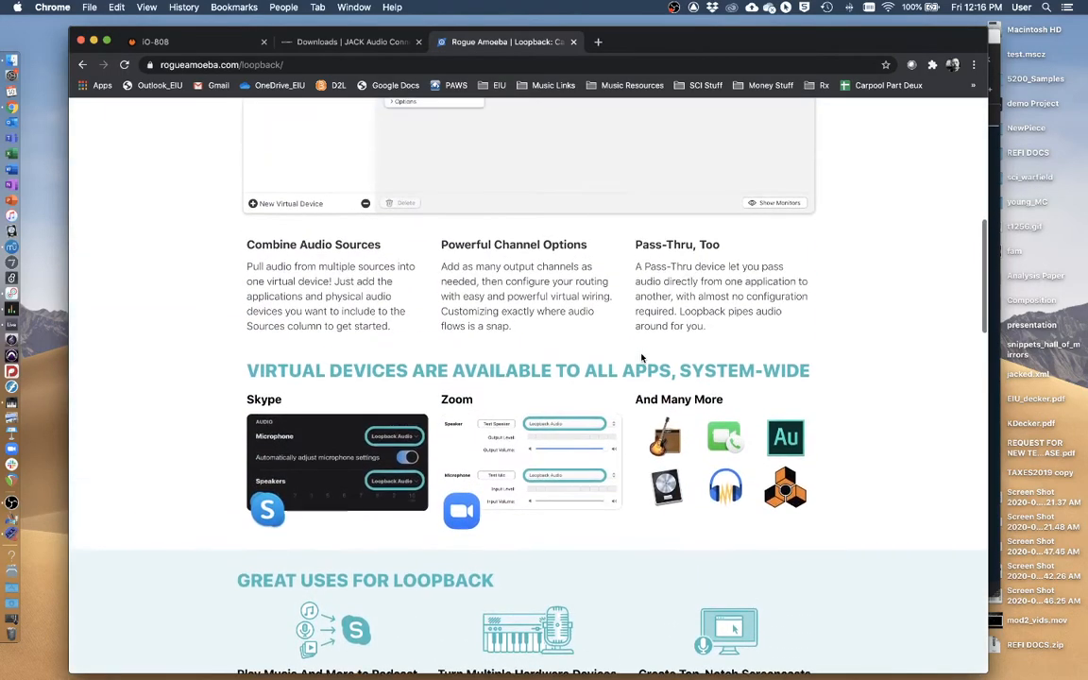
pyautogui.scroll(2, 641, 357)
pyautogui.scroll(-7, 642, 356)
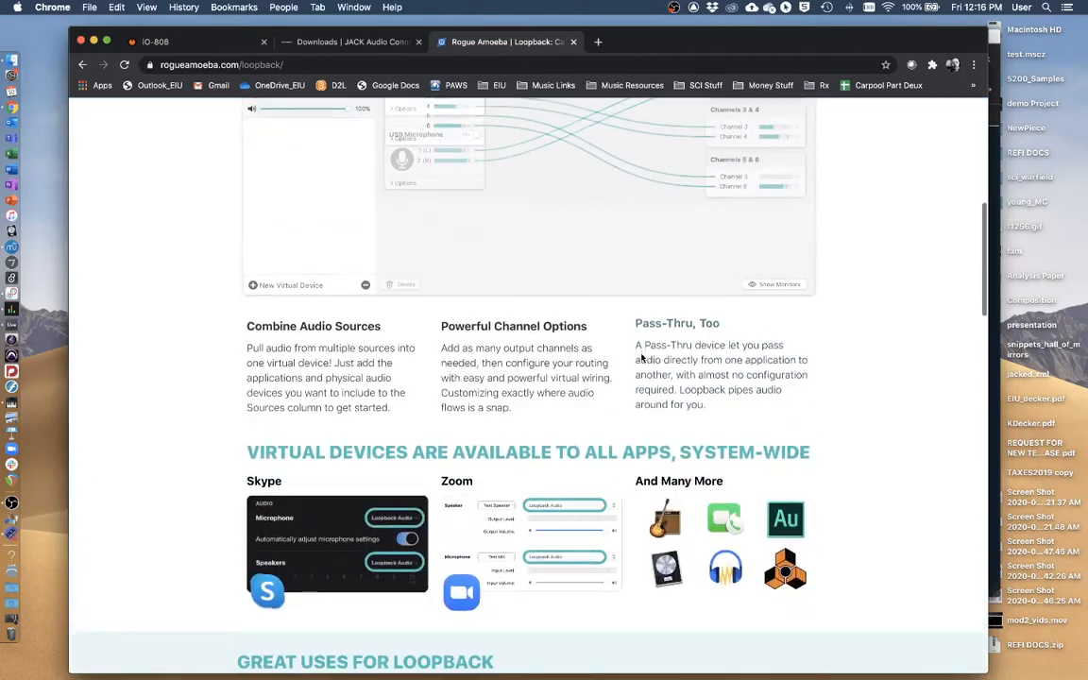
pyautogui.scroll(-13, 642, 356)
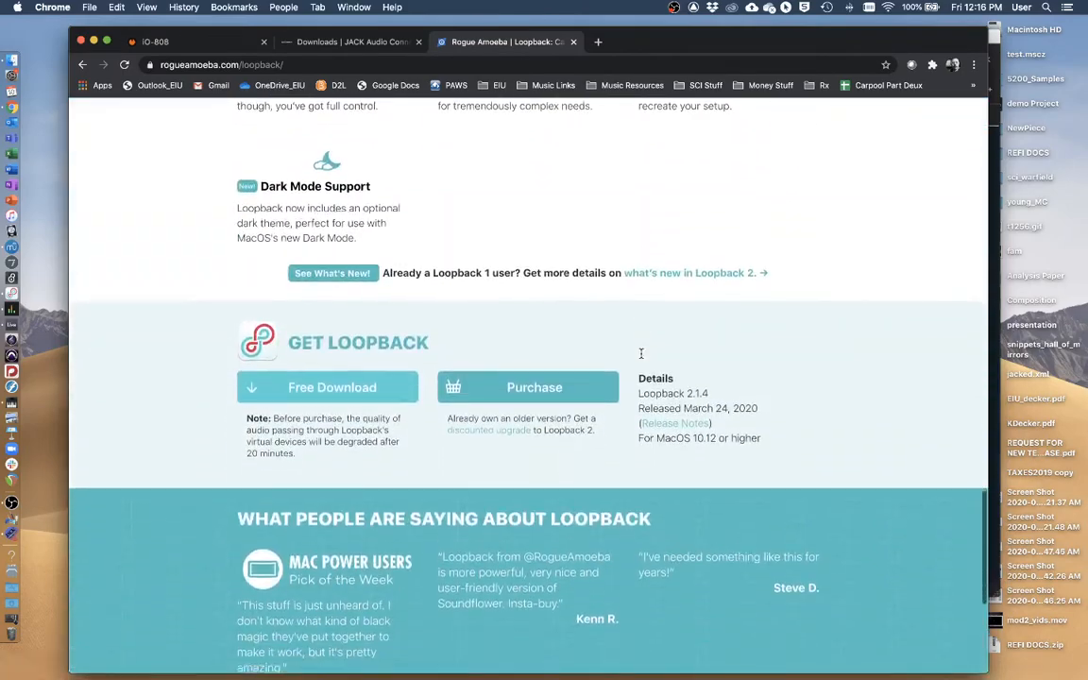
pyautogui.scroll(18, 639, 357)
pyautogui.scroll(6, 642, 357)
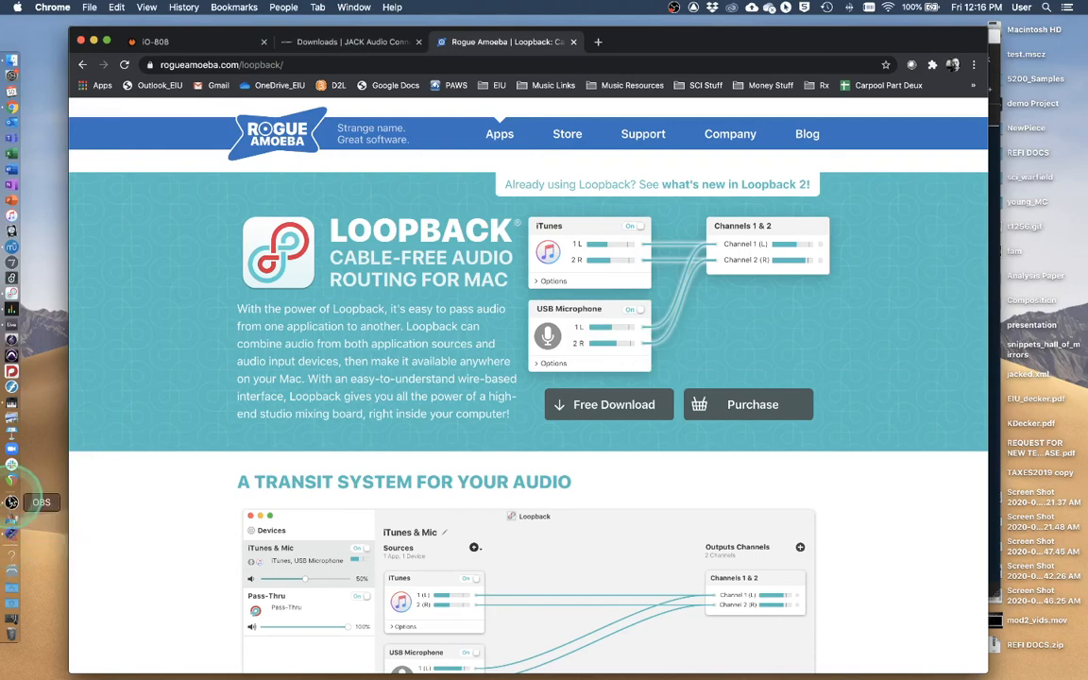
# Step: Switch back to OBS
pyautogui.click(10, 504)
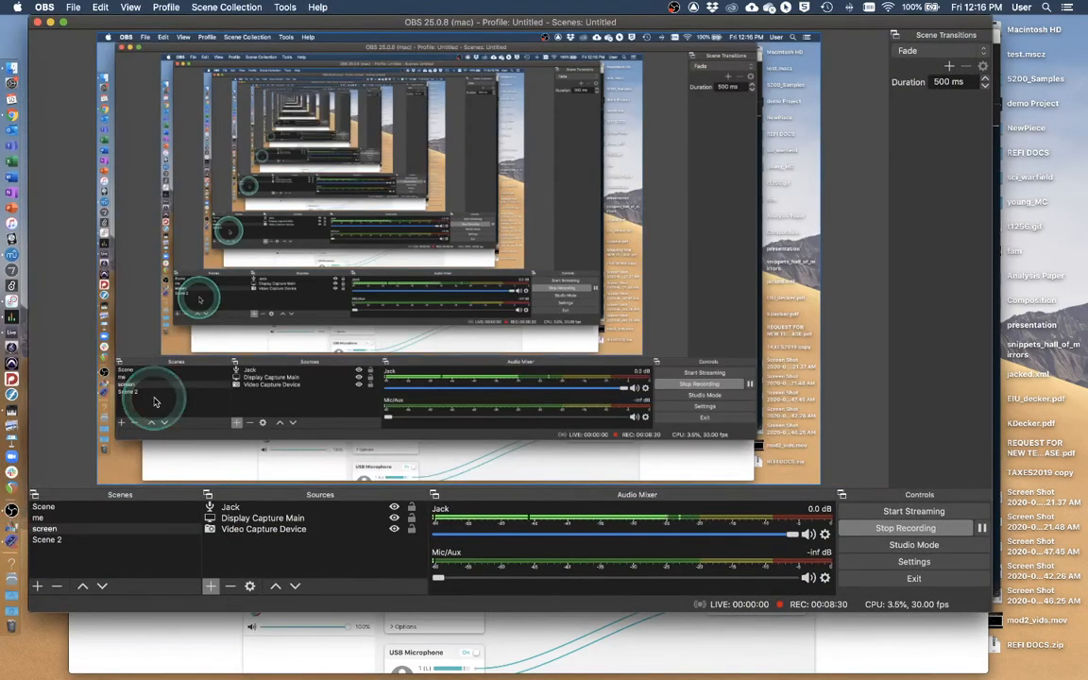